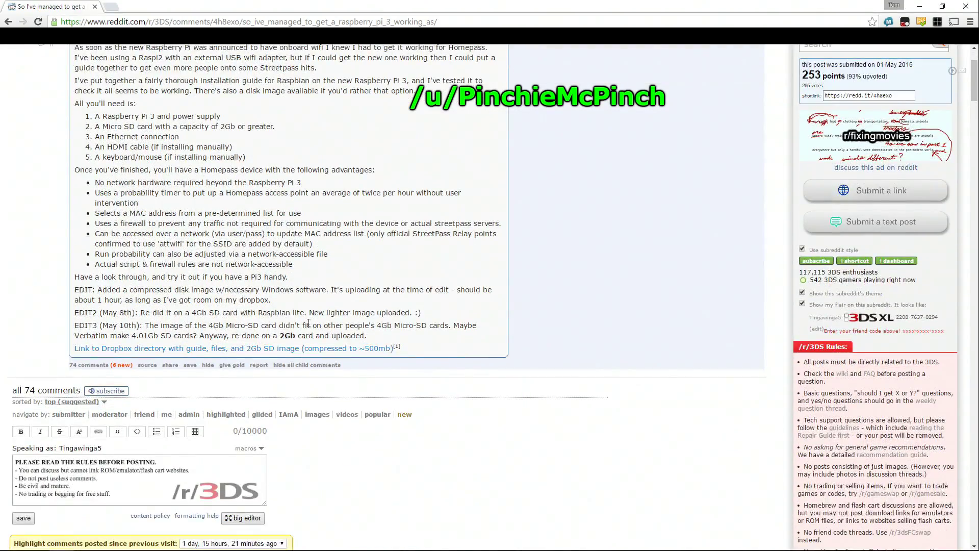
- Download the linked Dropbox folder as a .zip without signing up, then open its Disk image folder
scroll(308, 324, up, 2)
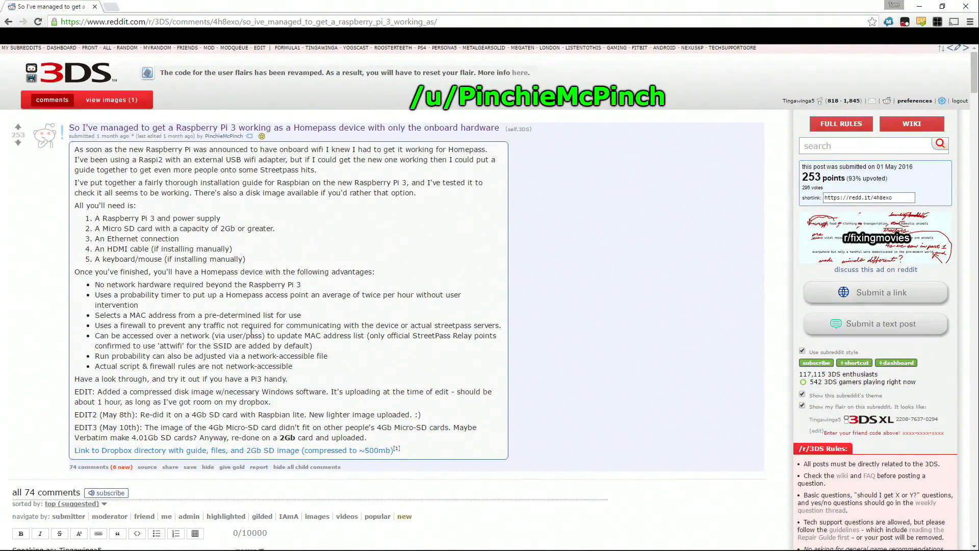
click(256, 448)
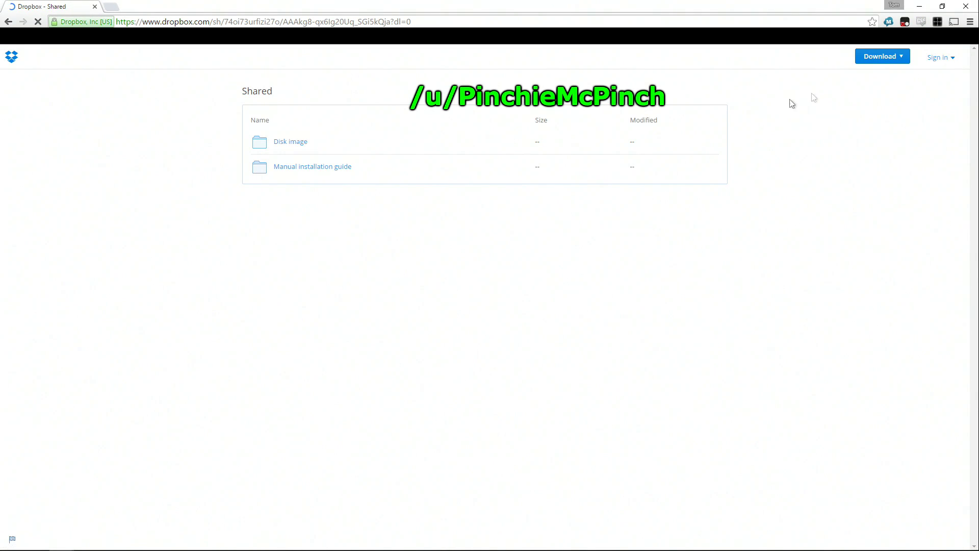
click(887, 56)
click(864, 85)
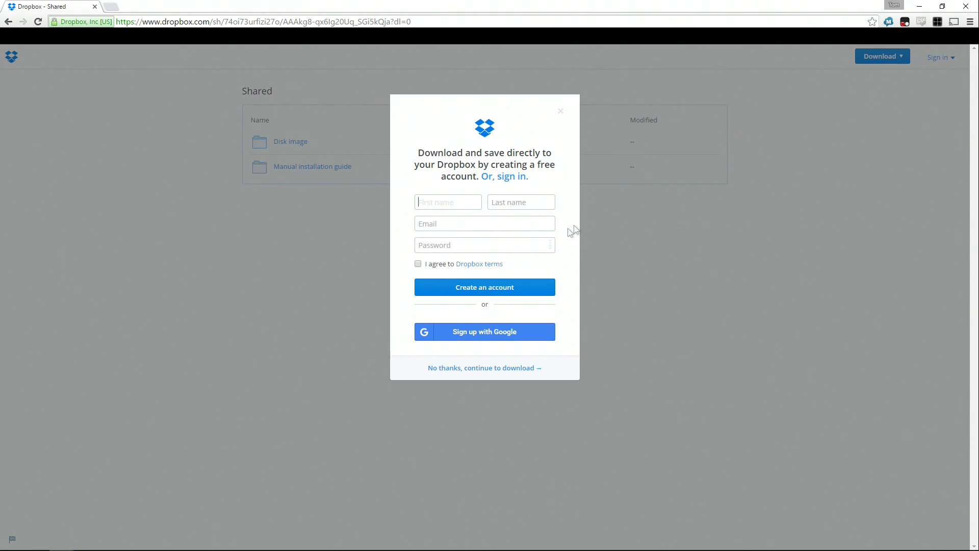
click(509, 367)
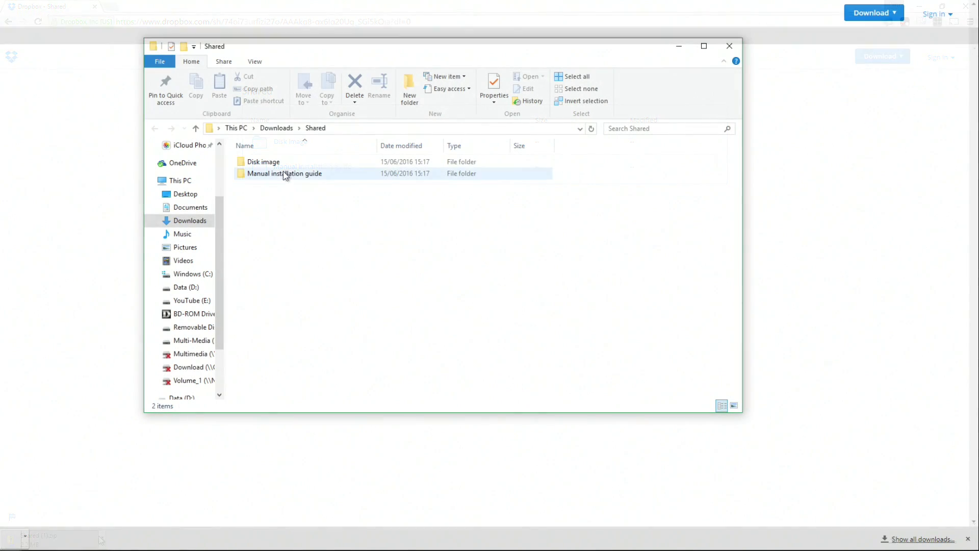
double_click(284, 162)
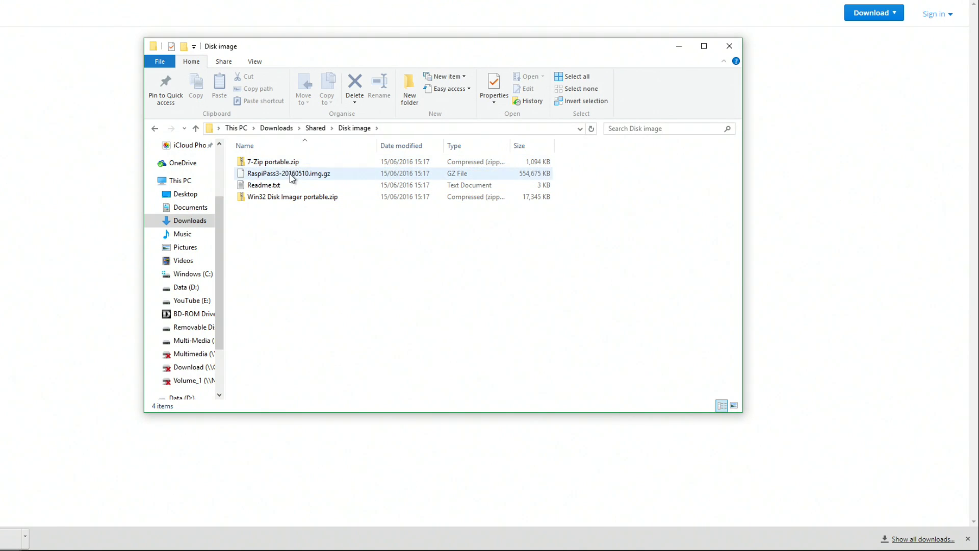
- Extract the 7-Zip portable zip into its own folder inside Disk image
click(291, 175)
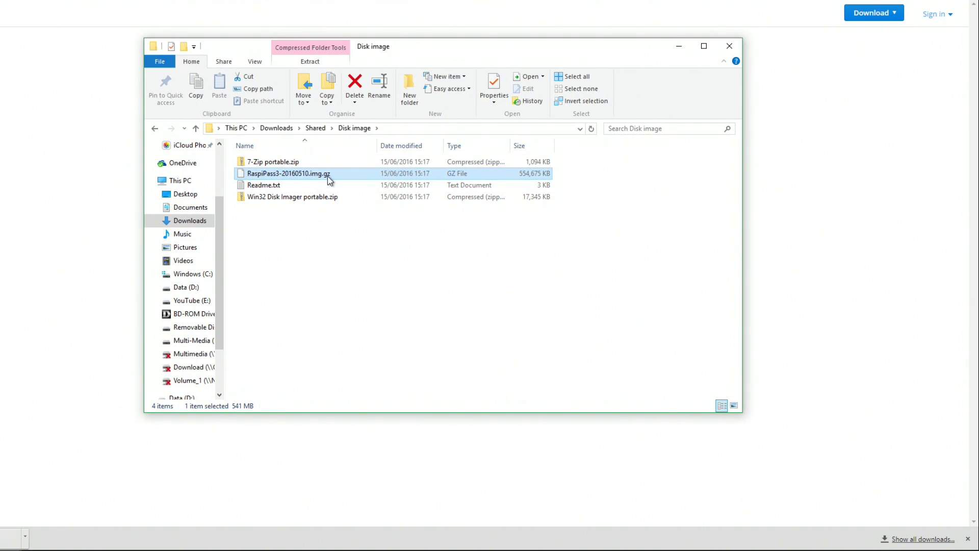
double_click(290, 163)
double_click(291, 164)
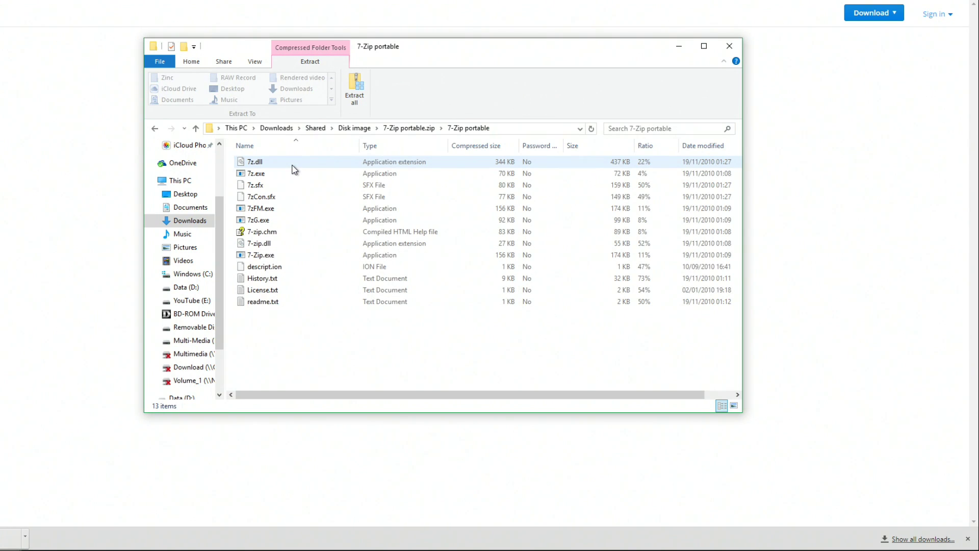
key(BackSpace)
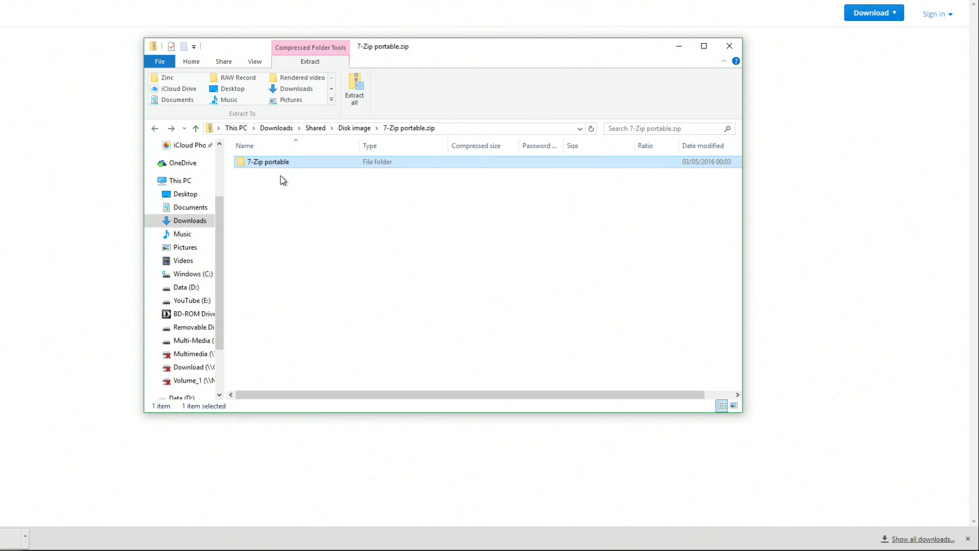
click(354, 89)
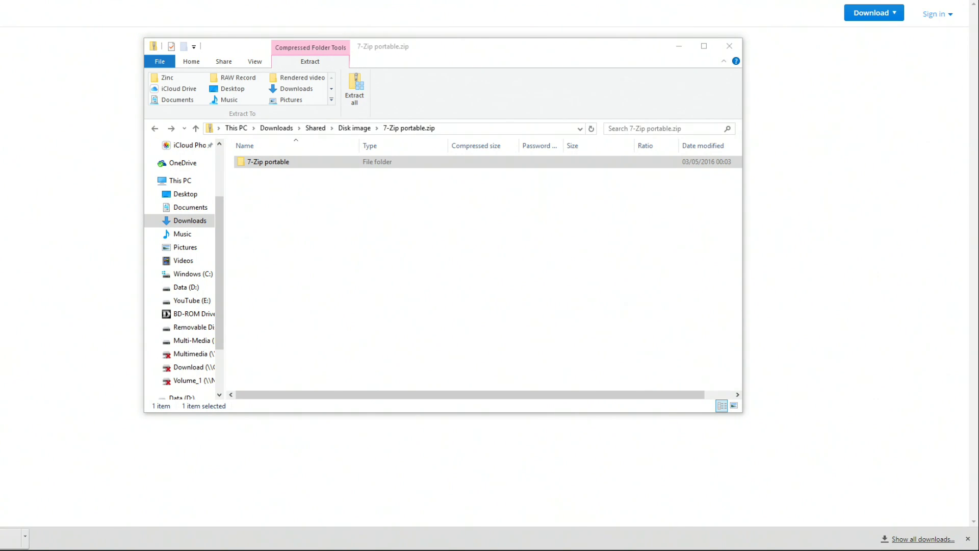
click(744, 60)
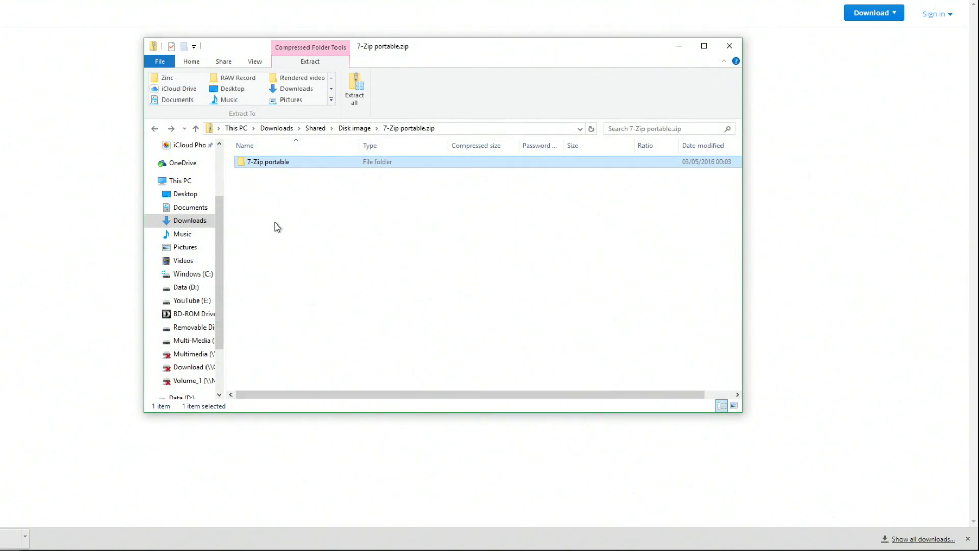
key(BackSpace)
- Extract the Win32 Disk Imager portable zip, then select both portable zip files
double_click(275, 208)
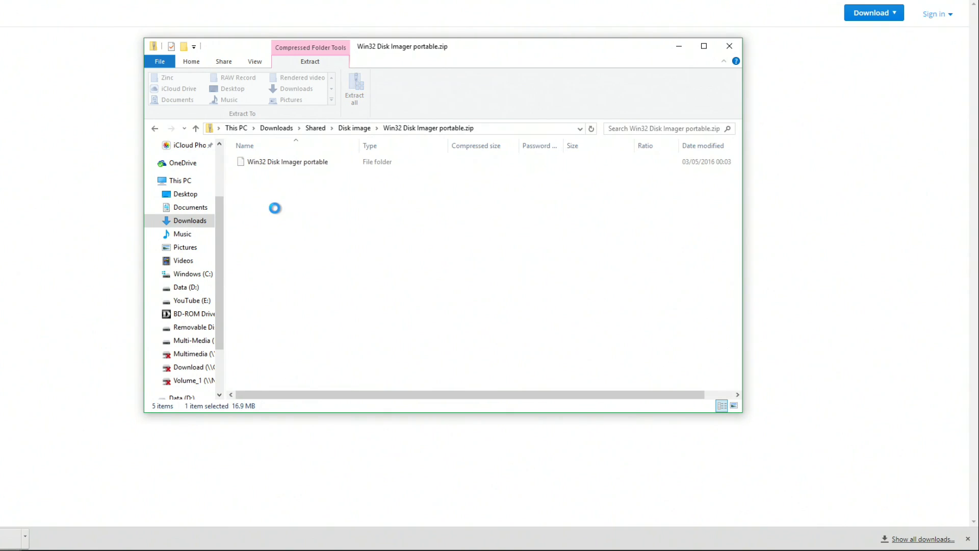
click(361, 90)
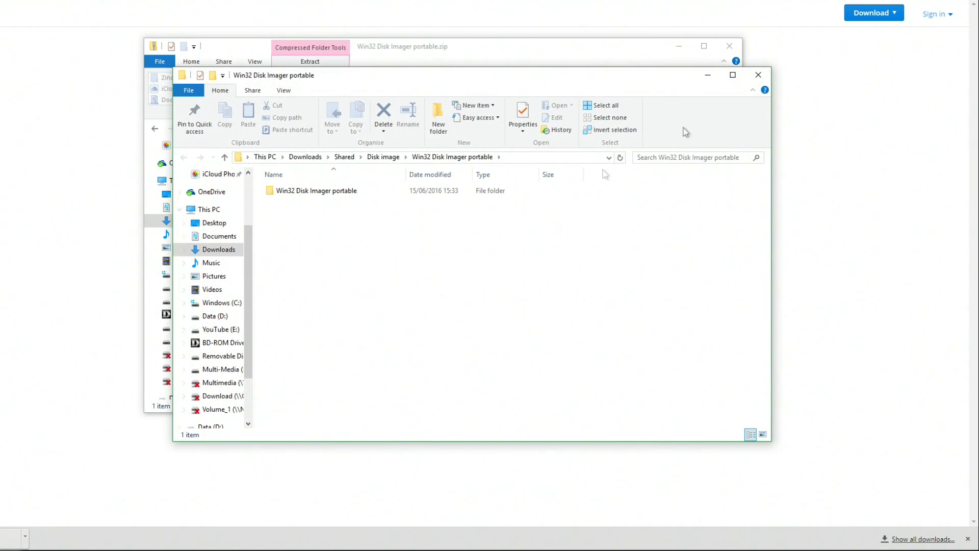
click(758, 74)
key(BackSpace)
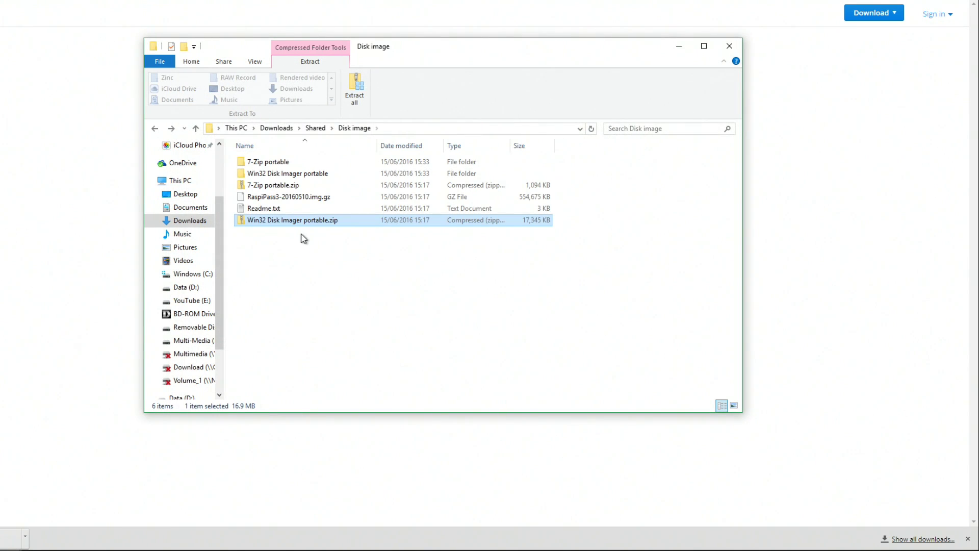
click(255, 186)
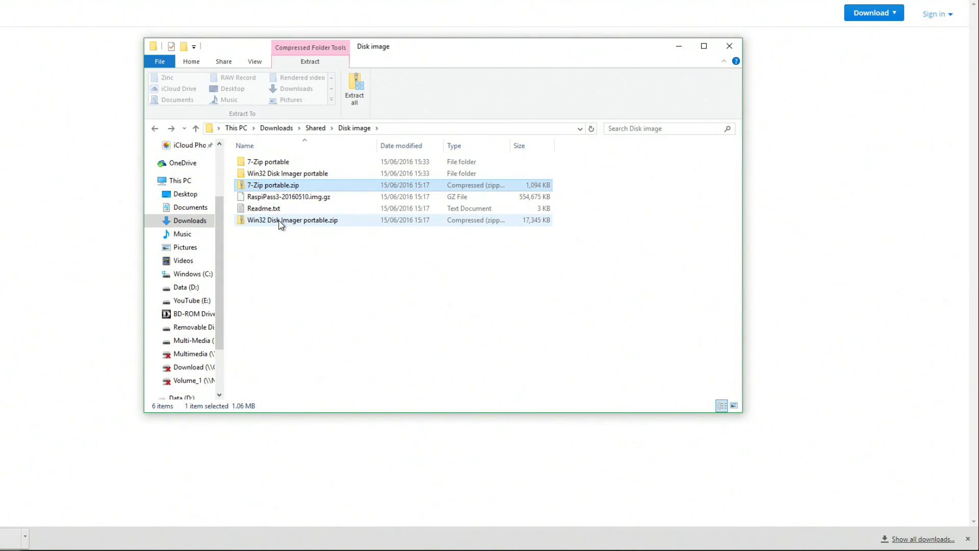
- Delete the two portable zips and look inside the Manual installation guide's Files.zip raspi_secure folder
key(Delete)
key(BackSpace)
double_click(277, 174)
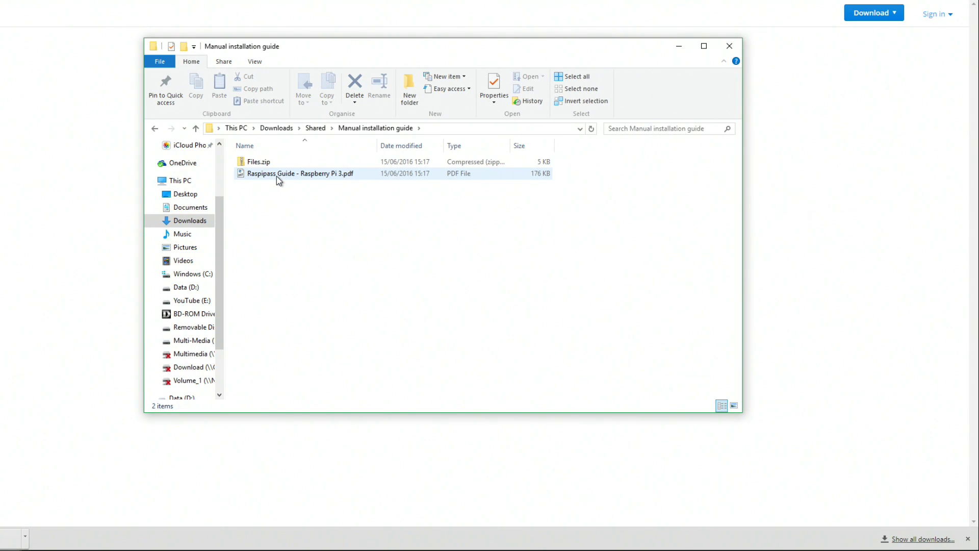
double_click(260, 161)
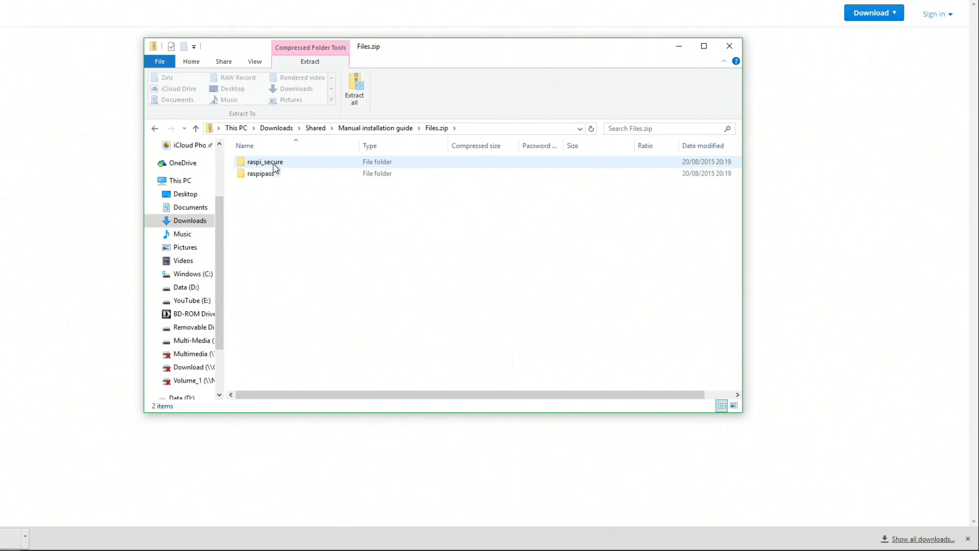
double_click(283, 165)
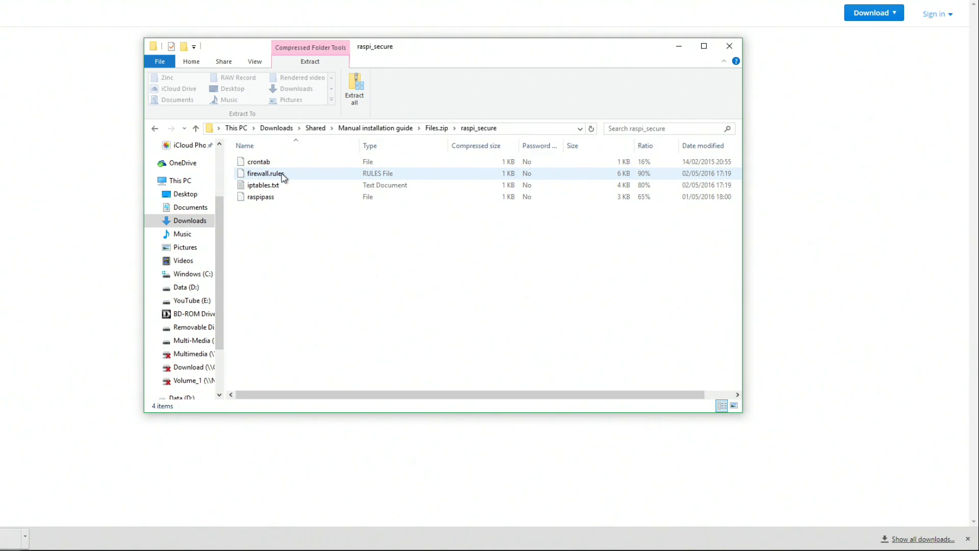
- Leave the zip contents and return to the Disk image folder
key(alt+Left)
key(alt+Left)
key(alt+Up)
click(258, 162)
double_click(278, 162)
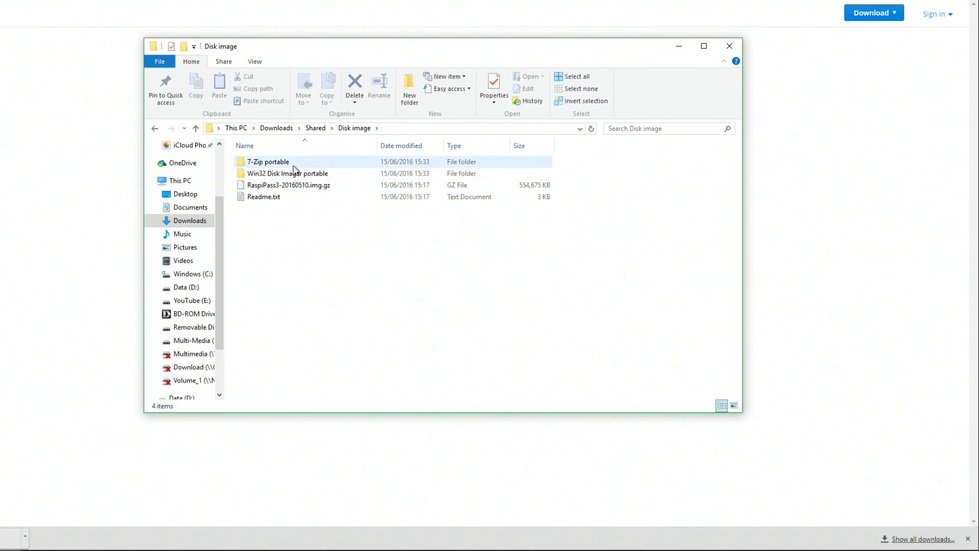
- Launch 7-Zip File Manager from the extracted 7-Zip portable folder
double_click(252, 162)
click(282, 175)
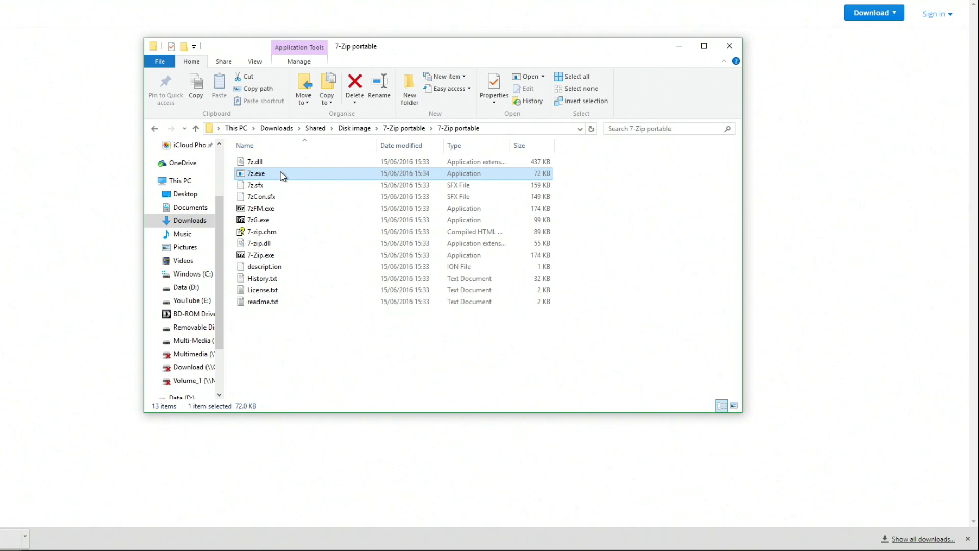
double_click(282, 256)
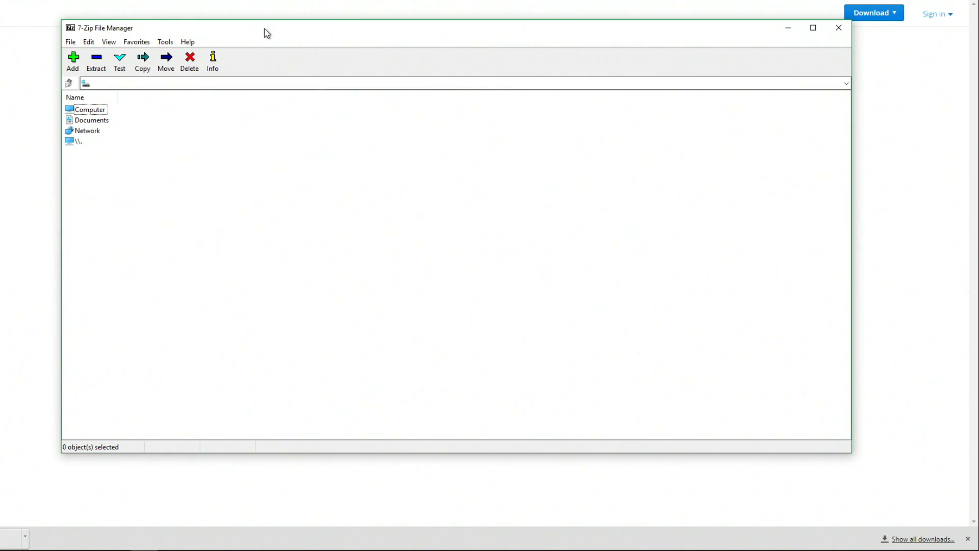
- Browse 7-Zip to the Disk image folder and open RaspiPass3-20160510.img.gz
double_click(92, 110)
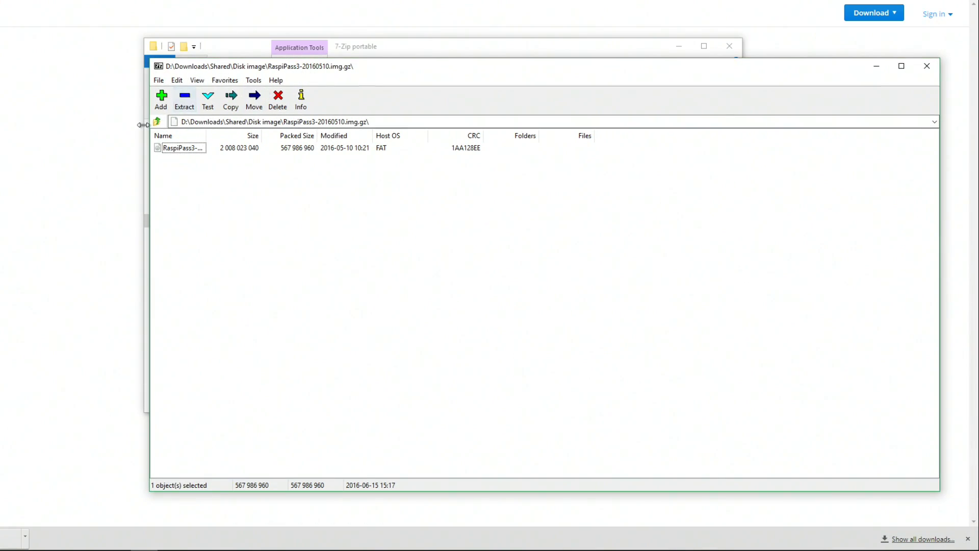
click(156, 122)
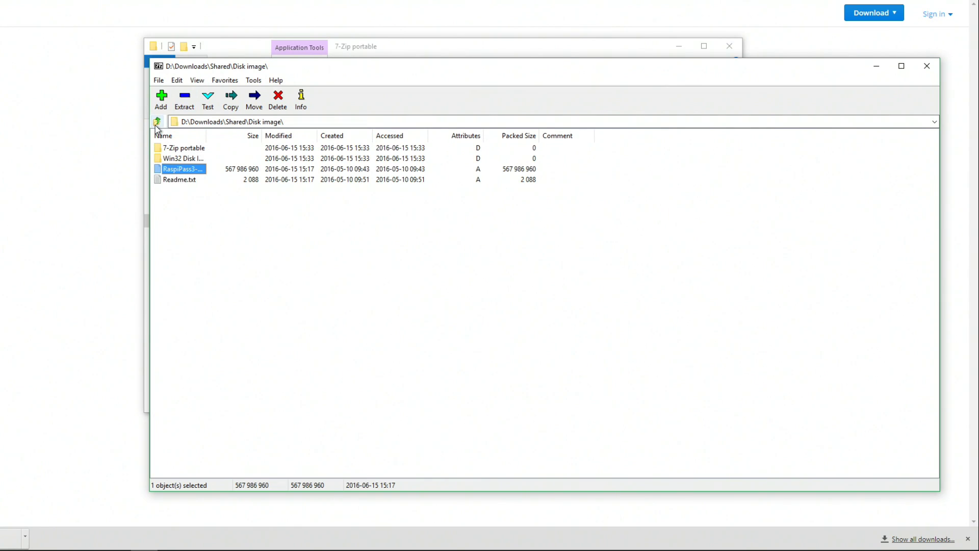
drag(255, 67, 457, 97)
double_click(396, 200)
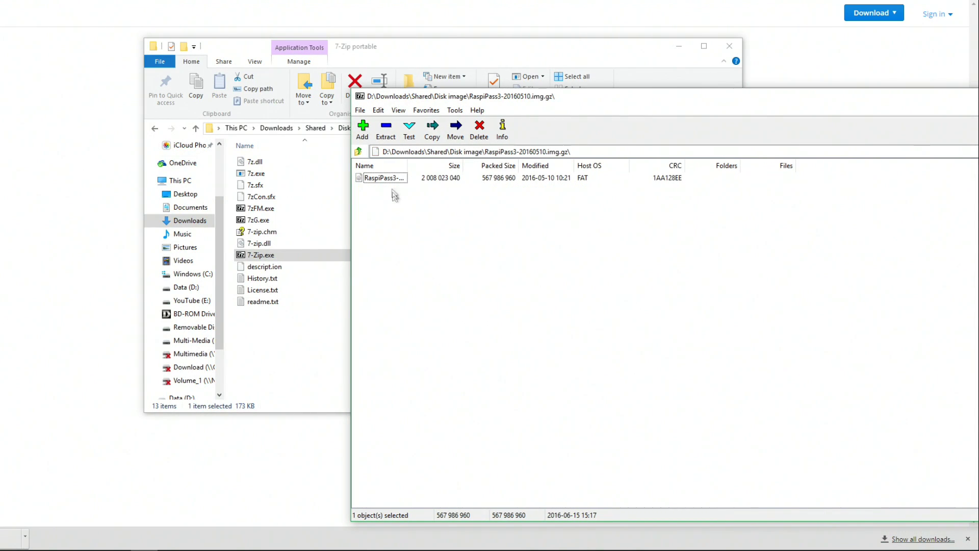
drag(398, 182, 291, 341)
key(alt+Up)
key(alt+Up)
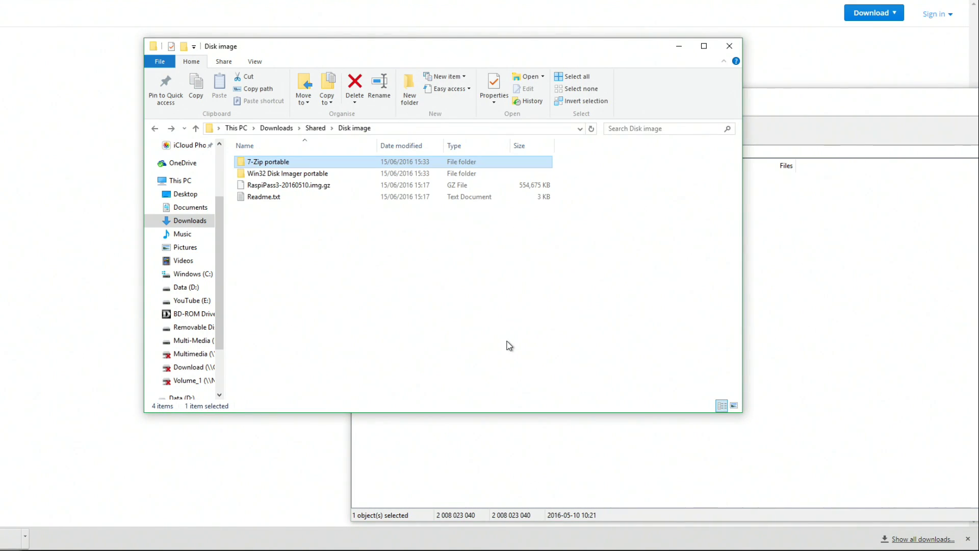
click(787, 326)
- Drag the RaspiPass3 image out of the archive to create the 1,960,960 KB RaspiPass3-20160510.img
click(396, 179)
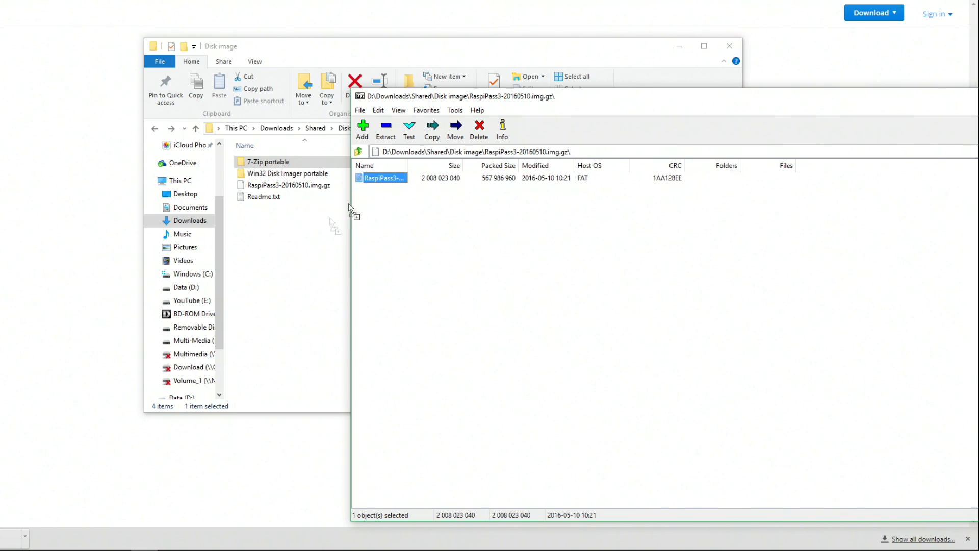
drag(302, 261, 300, 257)
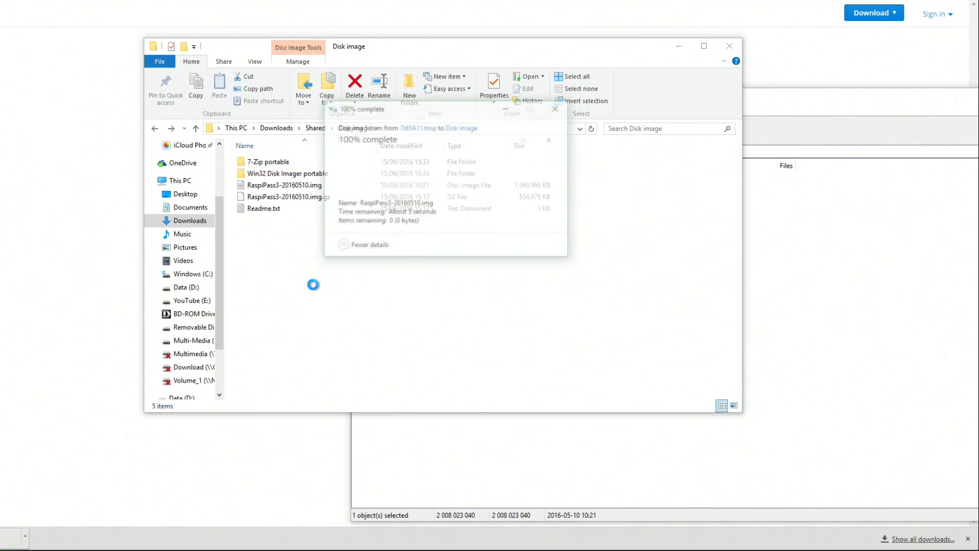
click(284, 185)
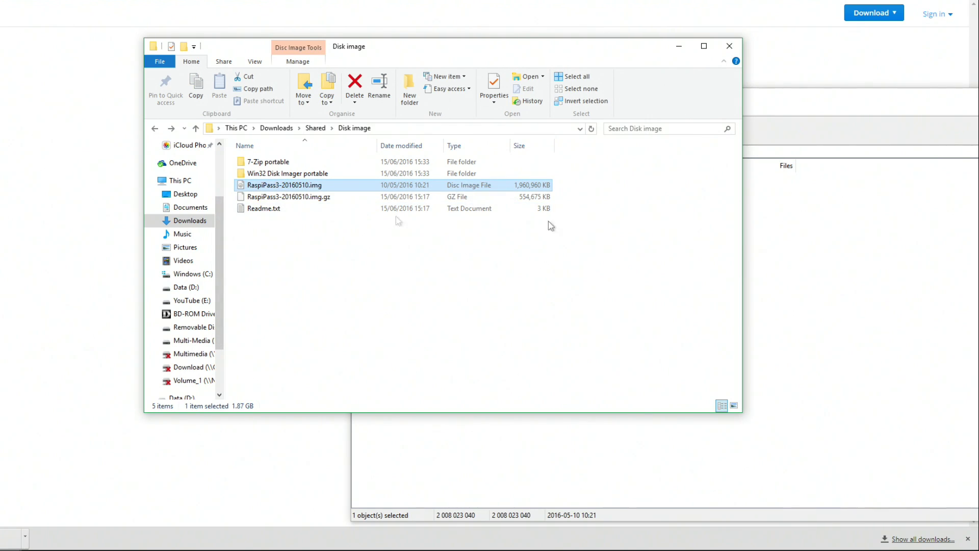
- Move the 7-Zip window aside and minimise it to reveal the Disk image folder
click(892, 192)
drag(852, 93, 648, 142)
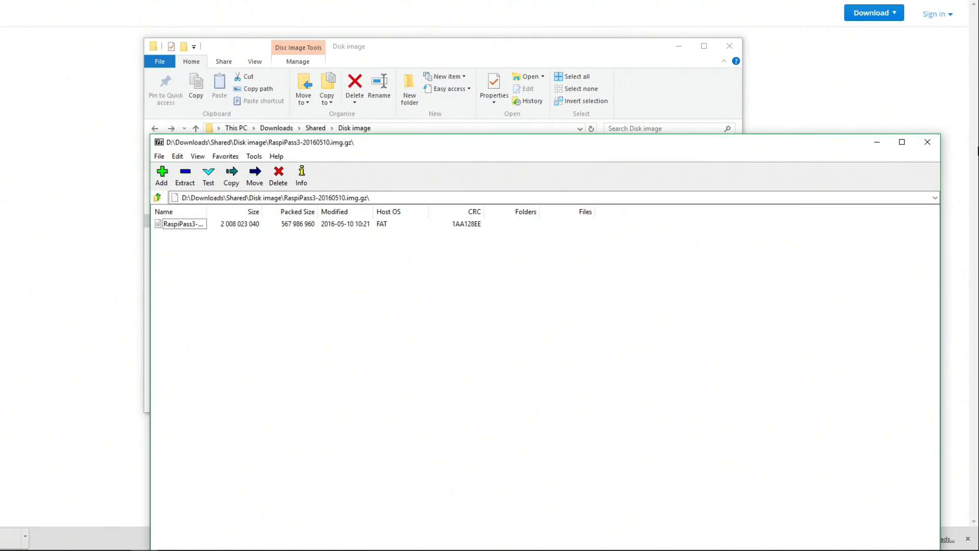
click(877, 142)
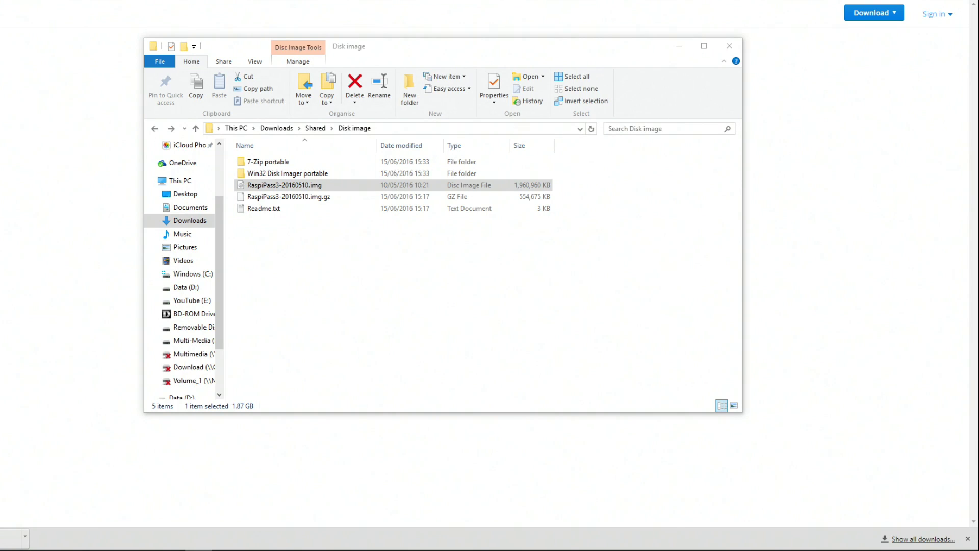
- Set Rufus to write RaspiPass3-20160510.img as a DD Image to NO_LABEL (J:) 7.9GB
click(581, 161)
click(559, 164)
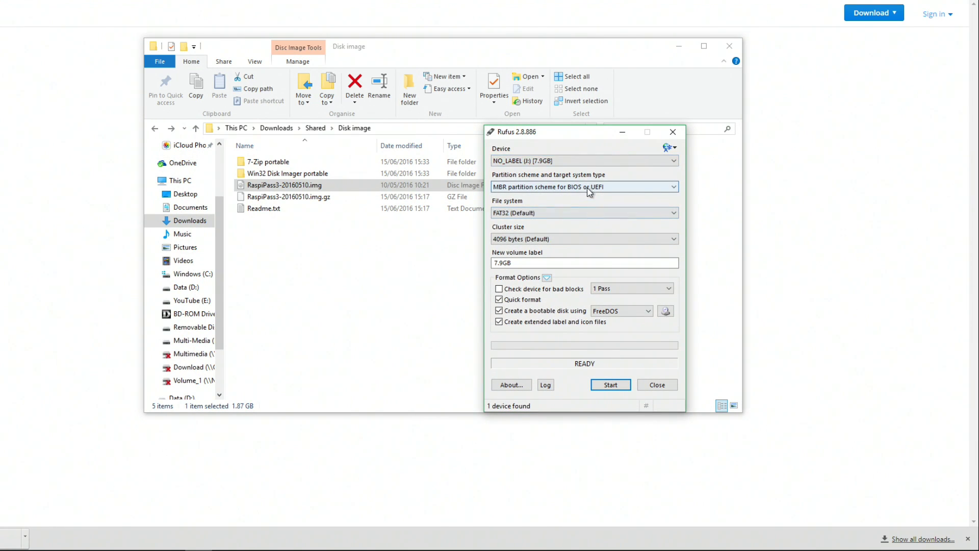
click(621, 311)
click(607, 338)
click(665, 311)
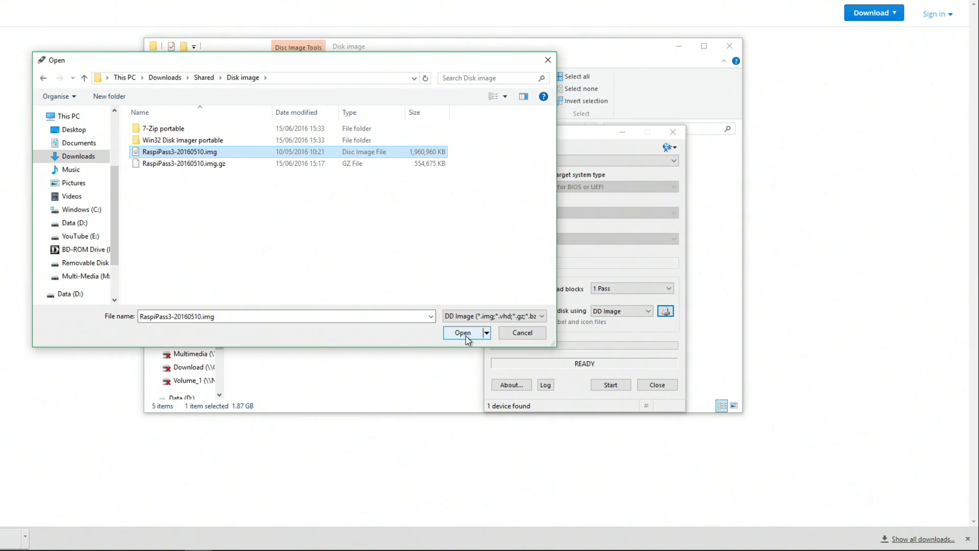
click(466, 332)
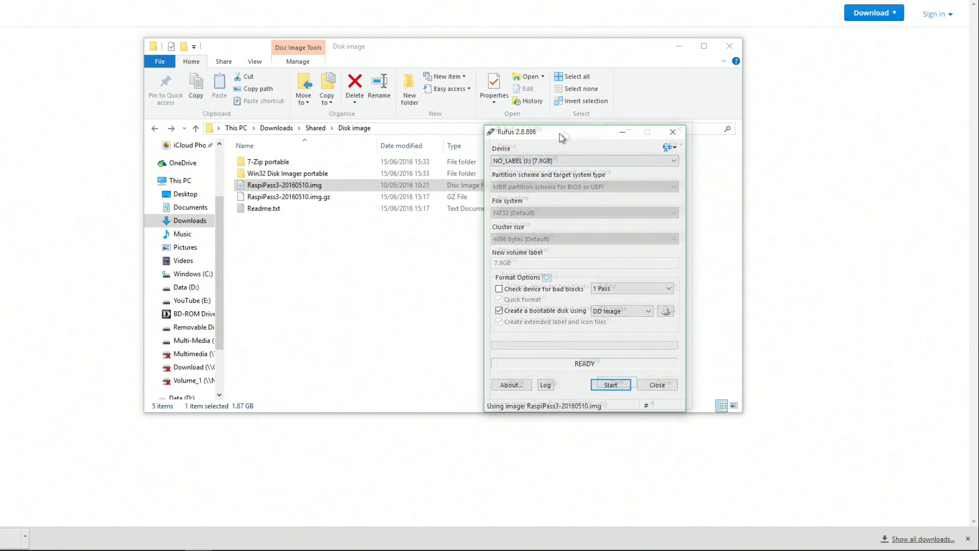
drag(559, 134, 670, 66)
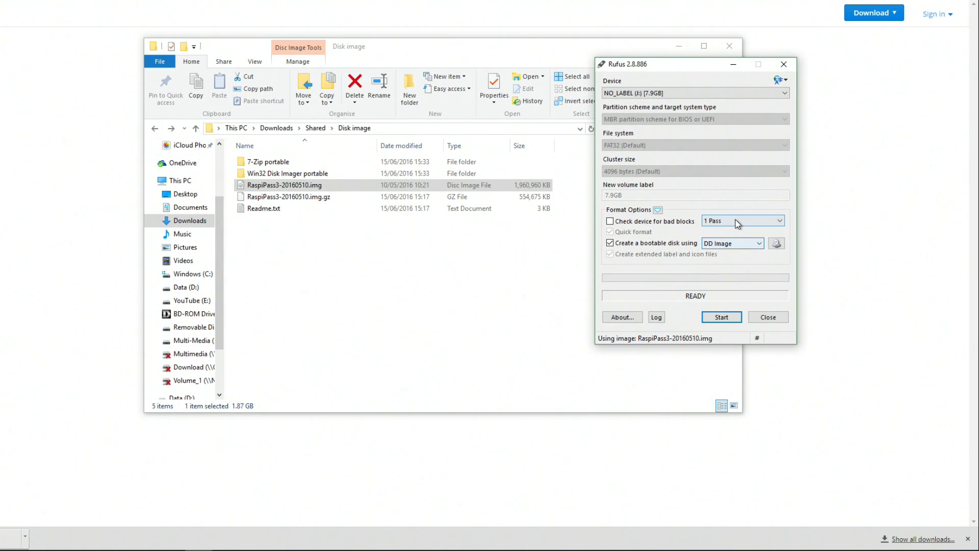
- Start the Rufus write, accepting the data-loss and multiple-partitions warnings
click(729, 318)
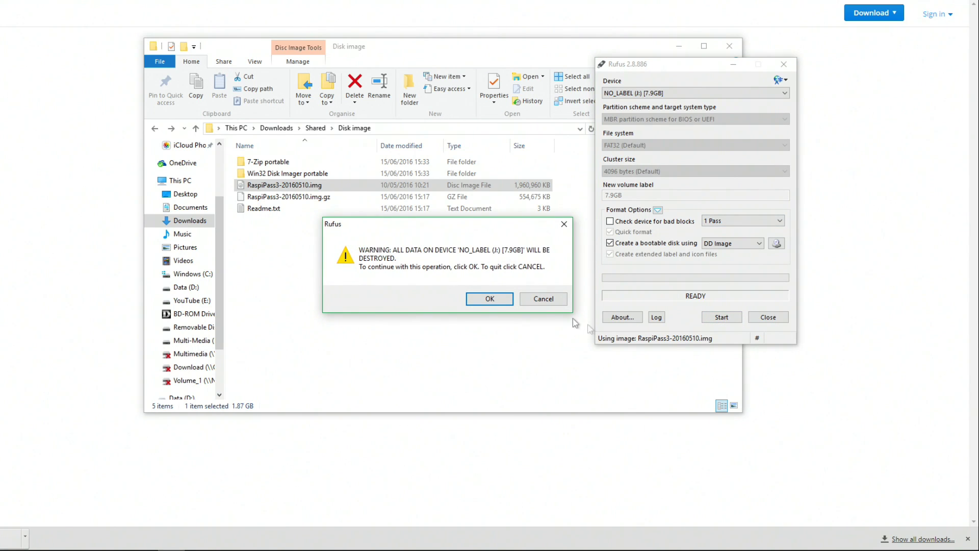
click(490, 299)
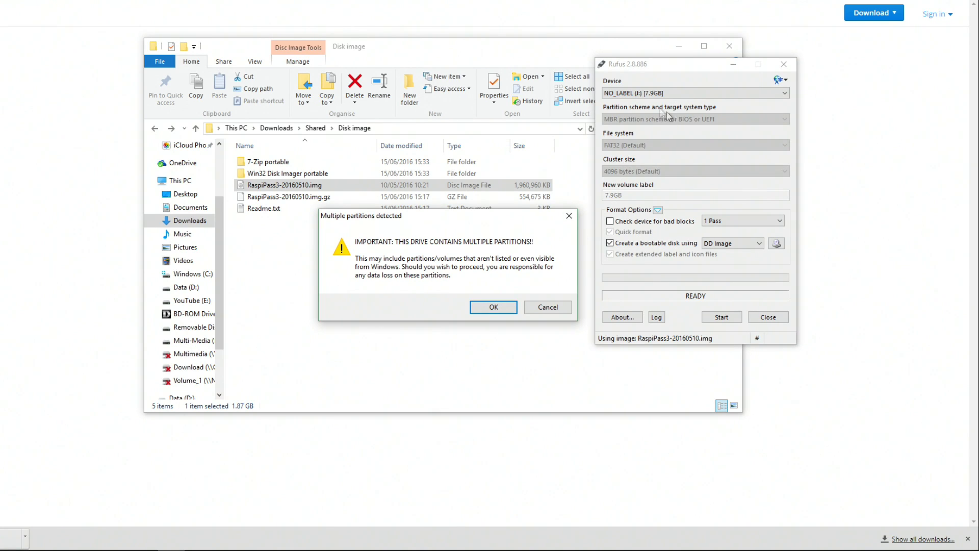
key(Return)
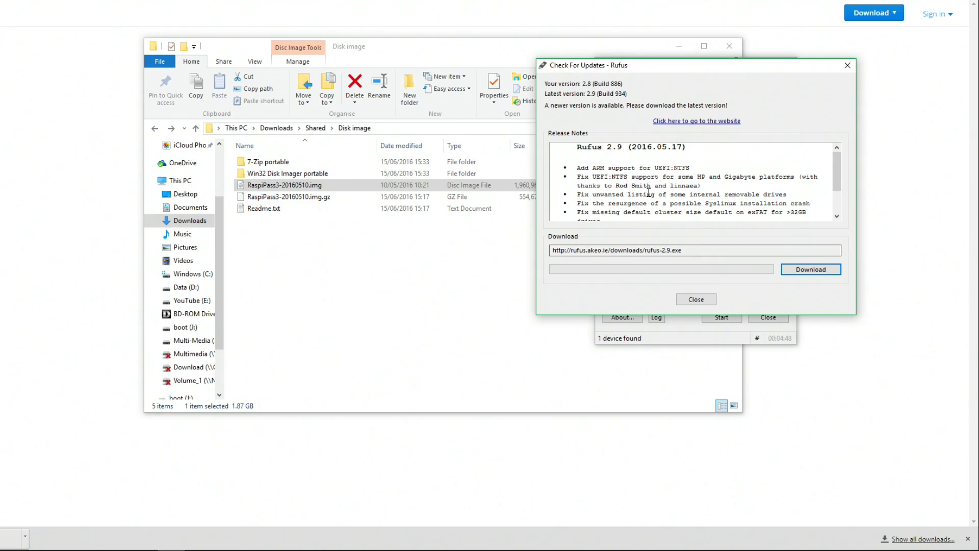
- Dismiss the update notice and bring up the options for the boot (J:) drive
drag(635, 65, 236, 87)
click(297, 321)
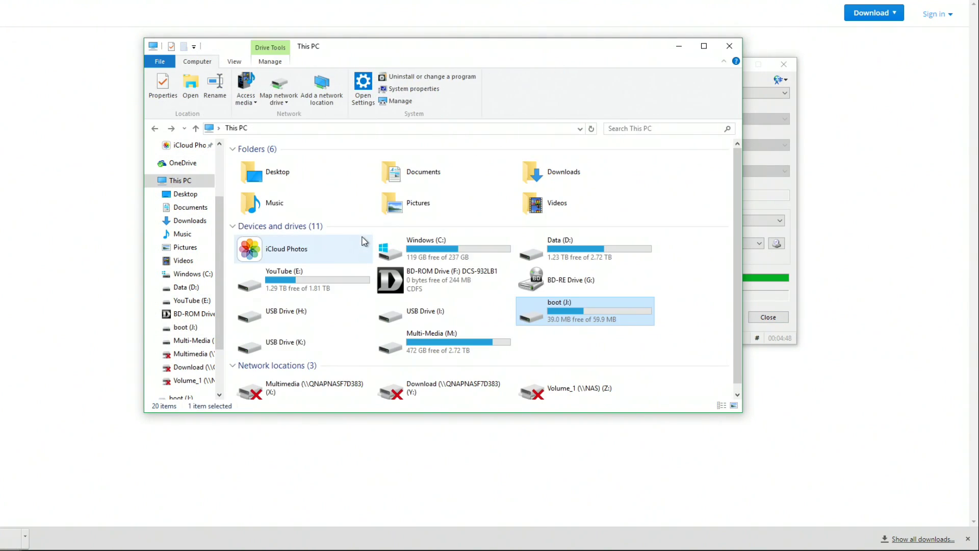
right_click(534, 309)
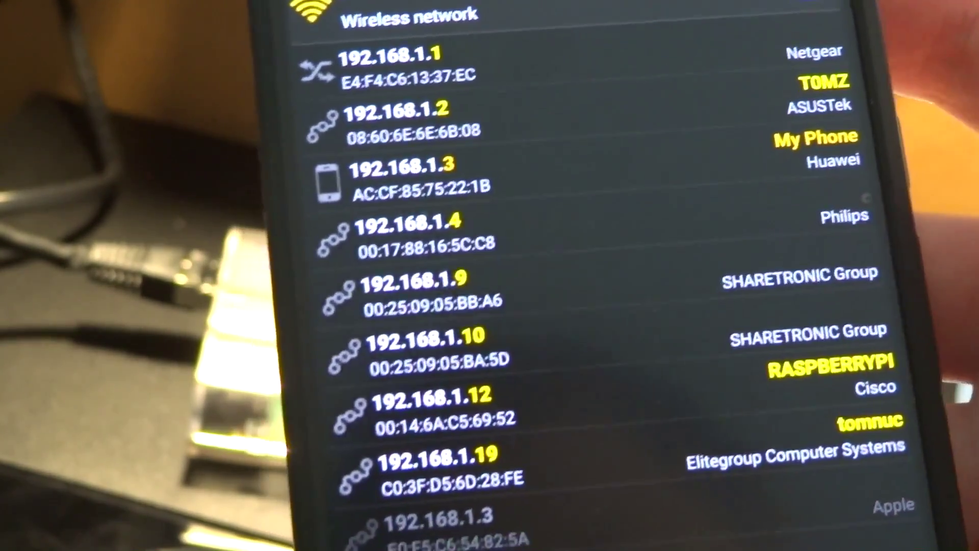
- Open the RASPBERRYPI device's details in Fing to read its IP address
click(739, 408)
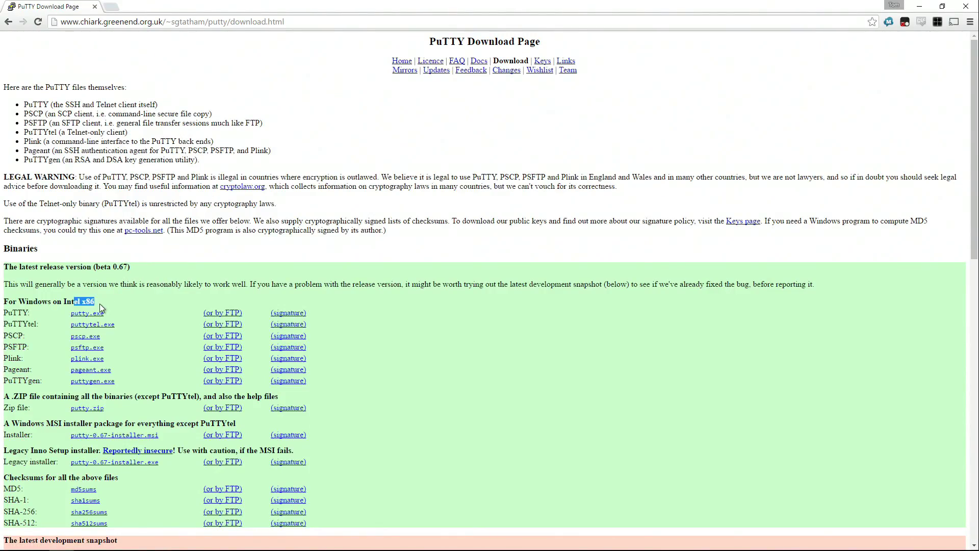
- Download and run puttytel.exe, then start entering the Pi's IP address as the host name
click(85, 326)
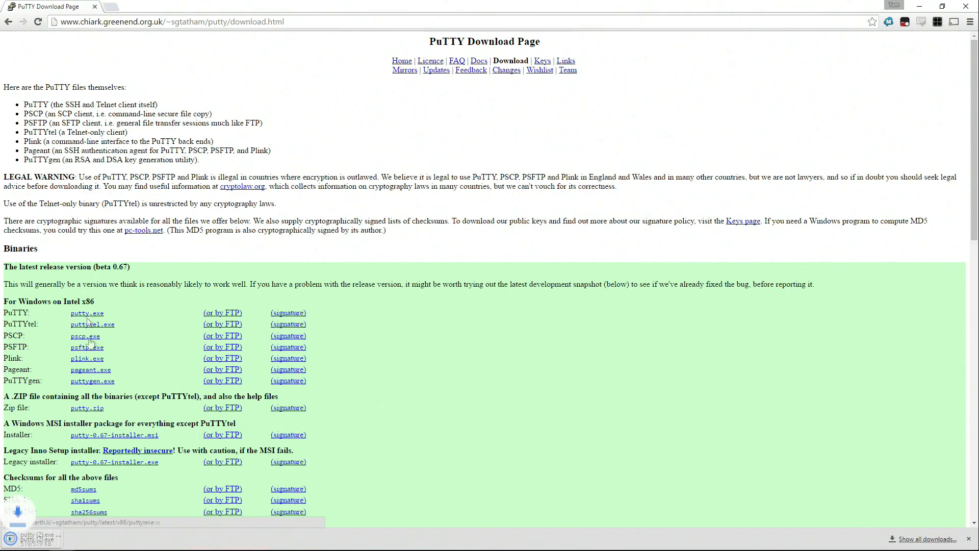
click(60, 539)
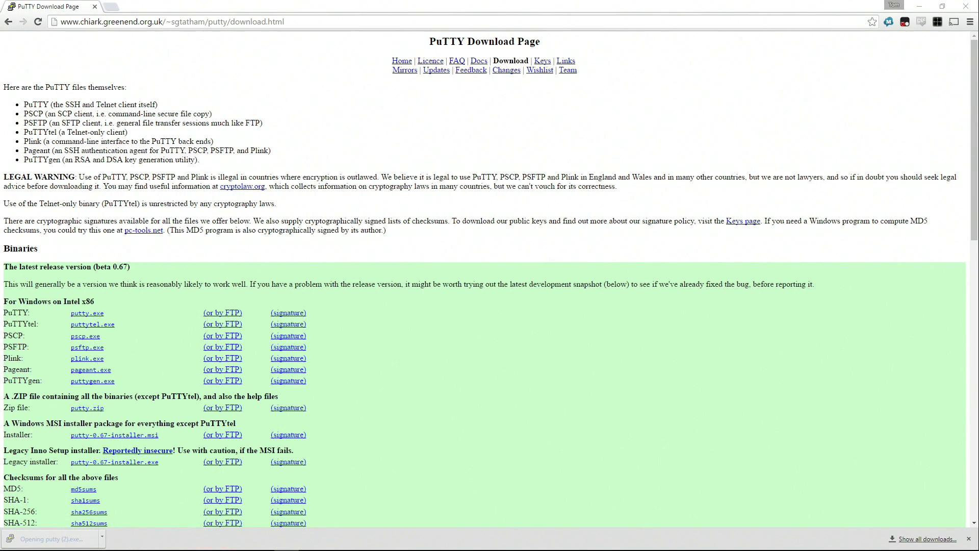
drag(796, 122, 495, 112)
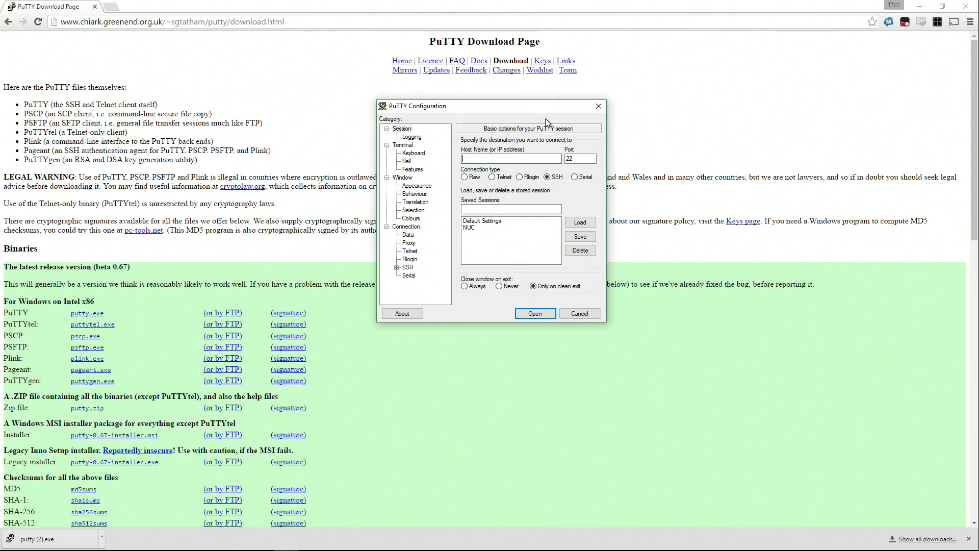
text(192.1668)
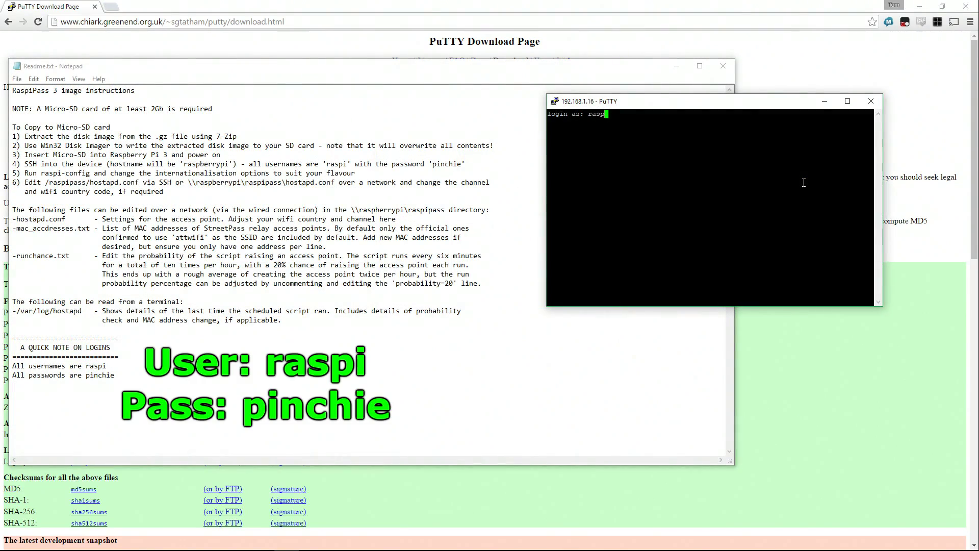
- Submit the login name to the Pi, checking the login details in the readme notes
text(i)
key(Return)
key(Return)
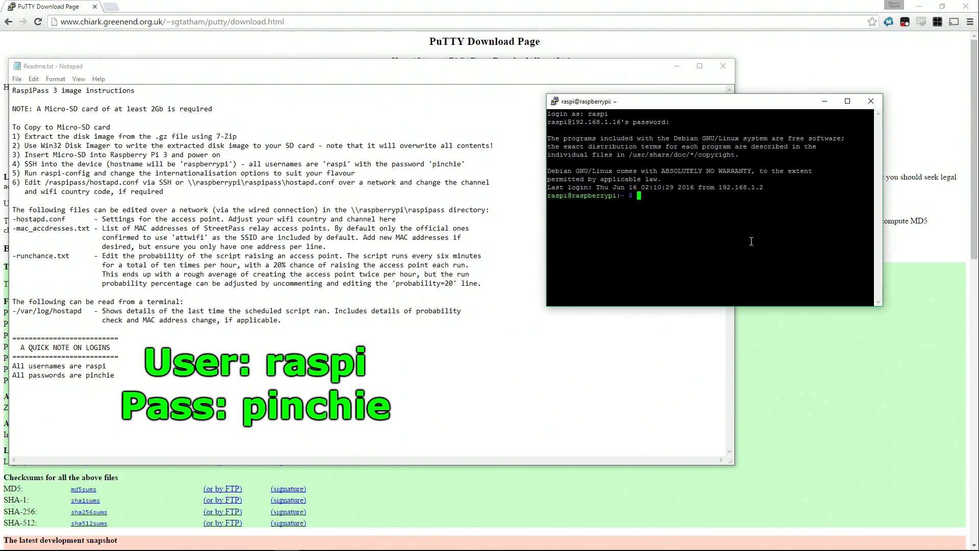
click(100, 372)
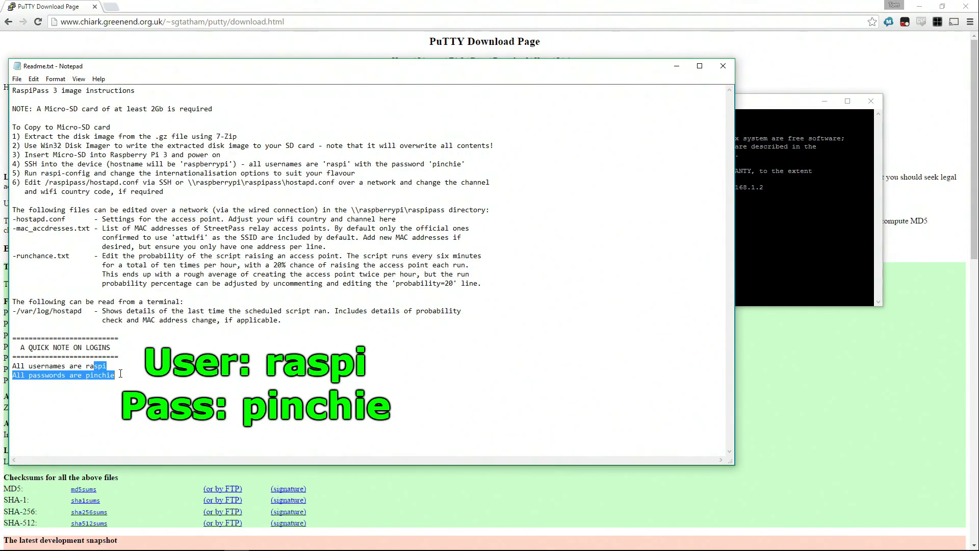
drag(117, 375, 11, 368)
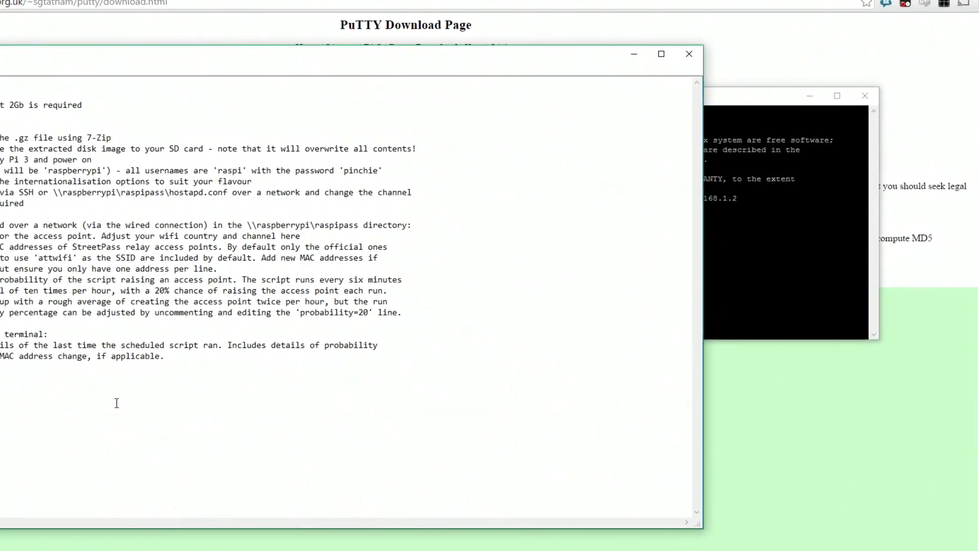
click(686, 258)
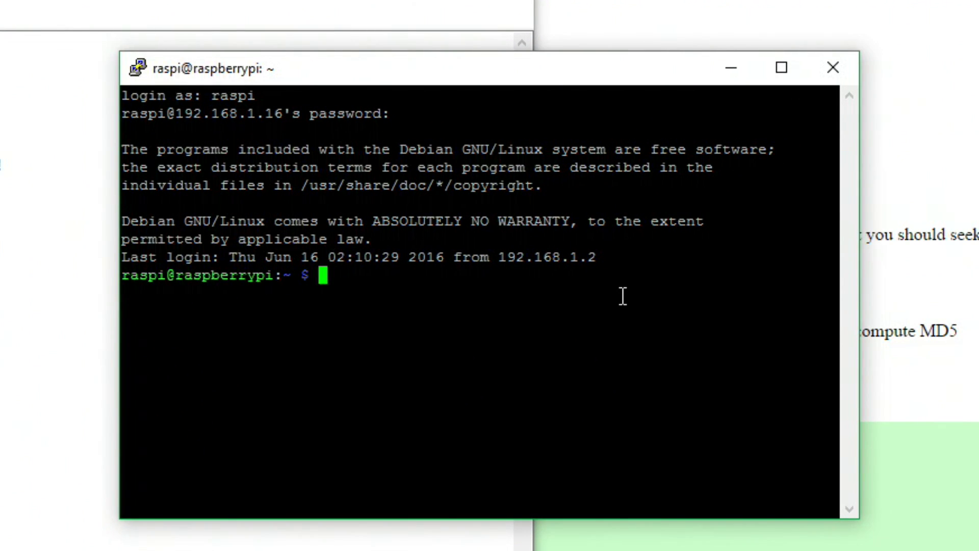
- Go to the root directory, then into raspipass, listing hostapd.conf, mac_addresses.txt and runchance.txt
text(cd )
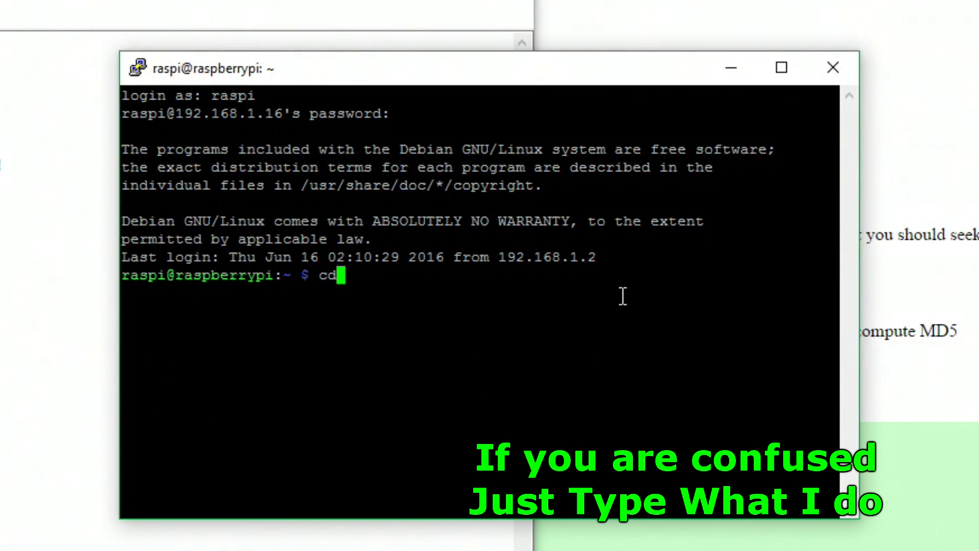
text(/)
key(Return)
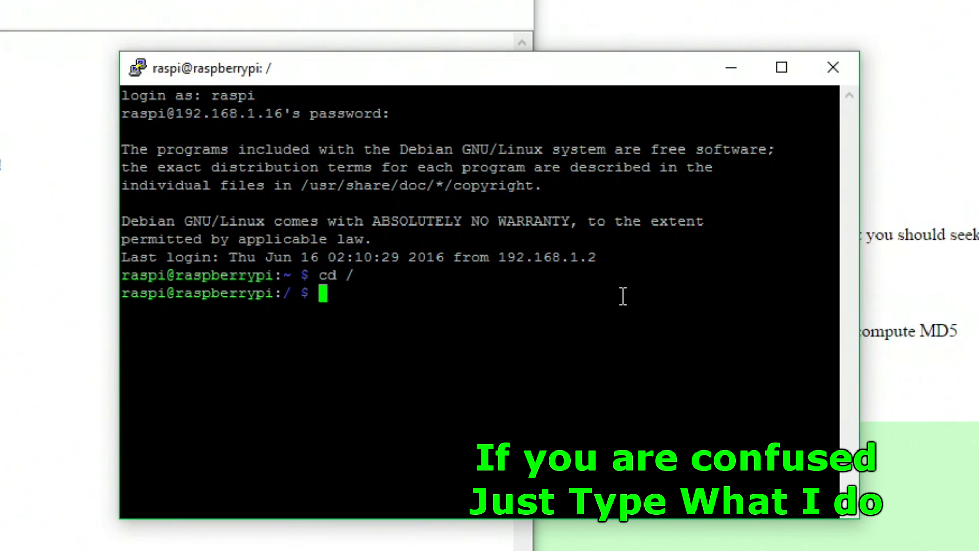
text(ls)
key(Return)
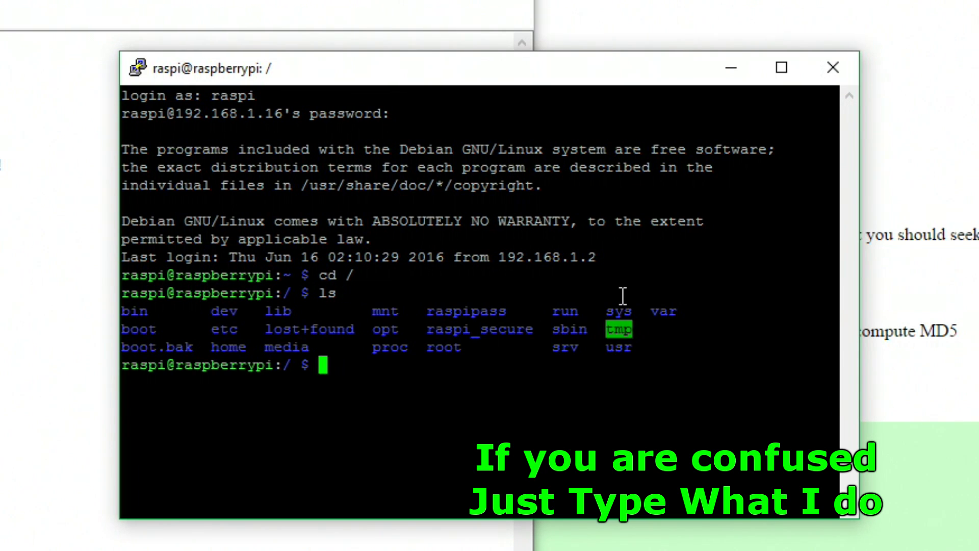
text(cd ras)
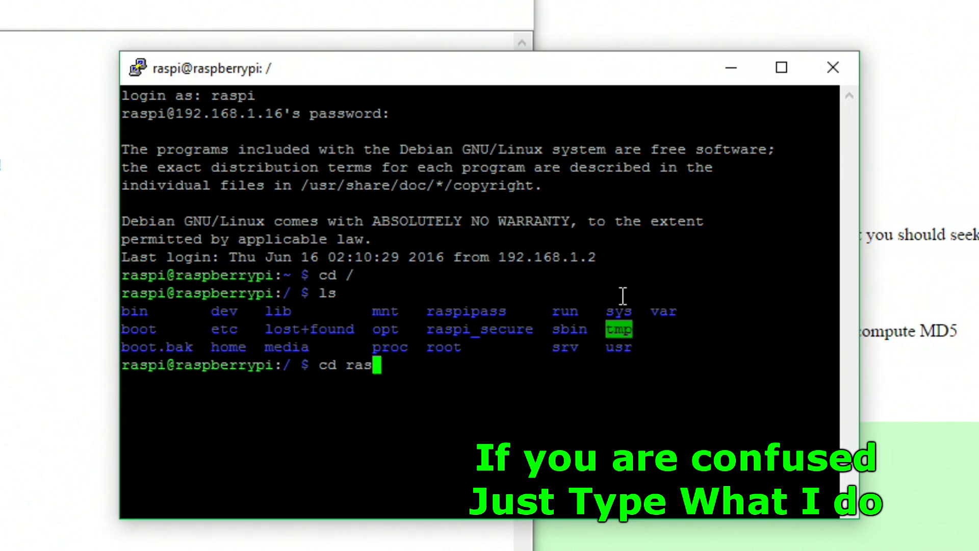
text(pip)
key(Tab)
key(Return)
key(Up)
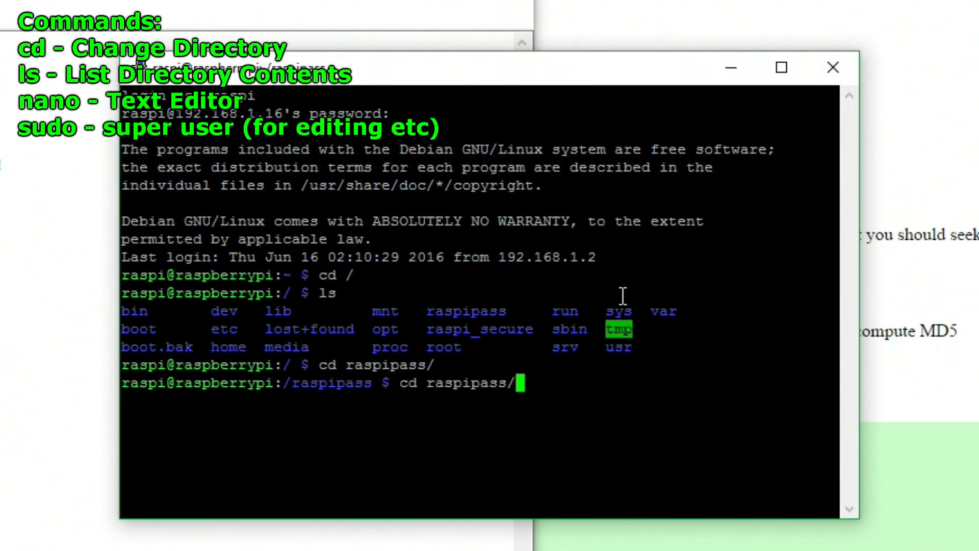
key(BackSpace)
key(BackSpace)
key(BackSpace)
key(BackSpace)
key(BackSpace)
key(BackSpace)
key(BackSpace)
key(BackSpace)
key(BackSpace)
key(BackSpace)
key(BackSpace)
key(BackSpace)
key(BackSpace)
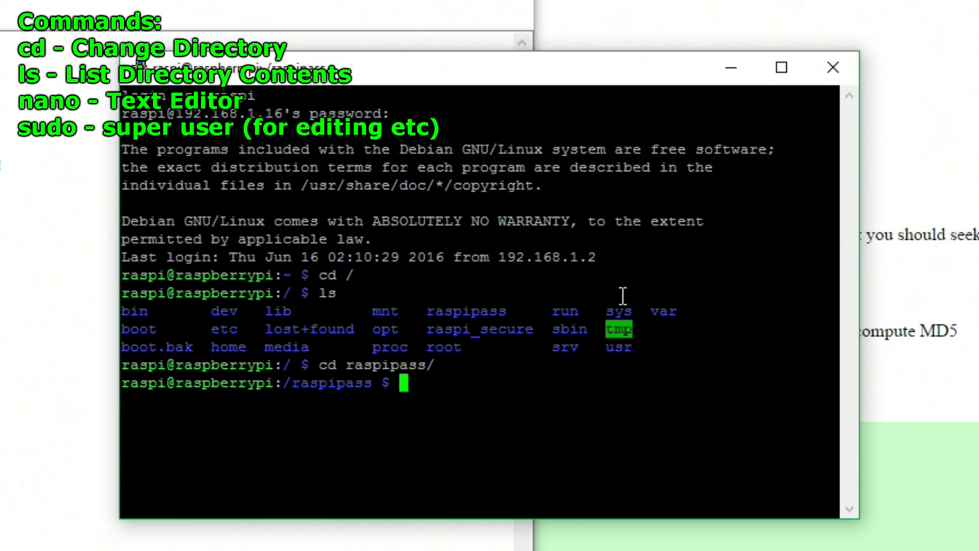
text(ls)
key(Return)
- Type the command sudo nano runchance.txt at the prompt
text(cd)
key(BackSpace)
key(BackSpace)
key(BackSpace)
text(sudo an)
key(BackSpace)
key(BackSpace)
text(nano )
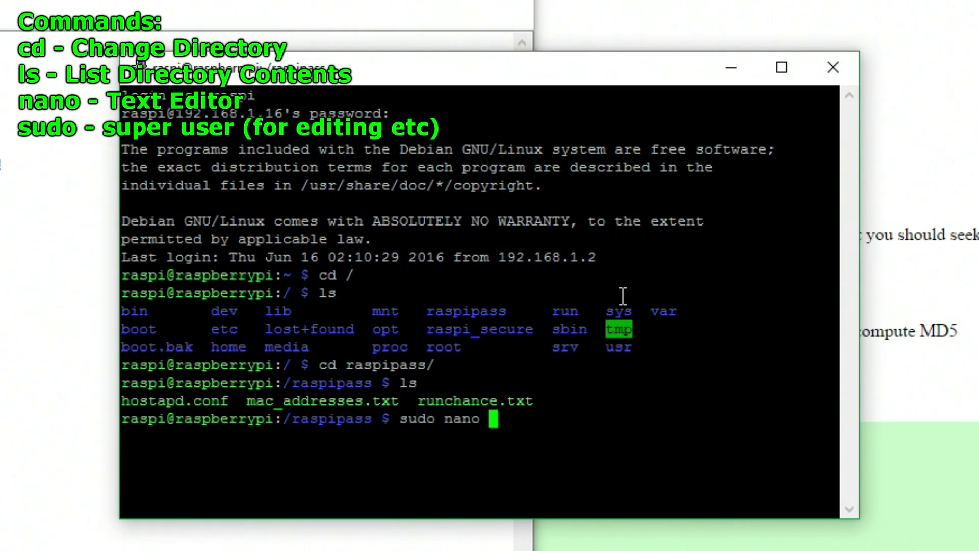
text(runchance.tx)
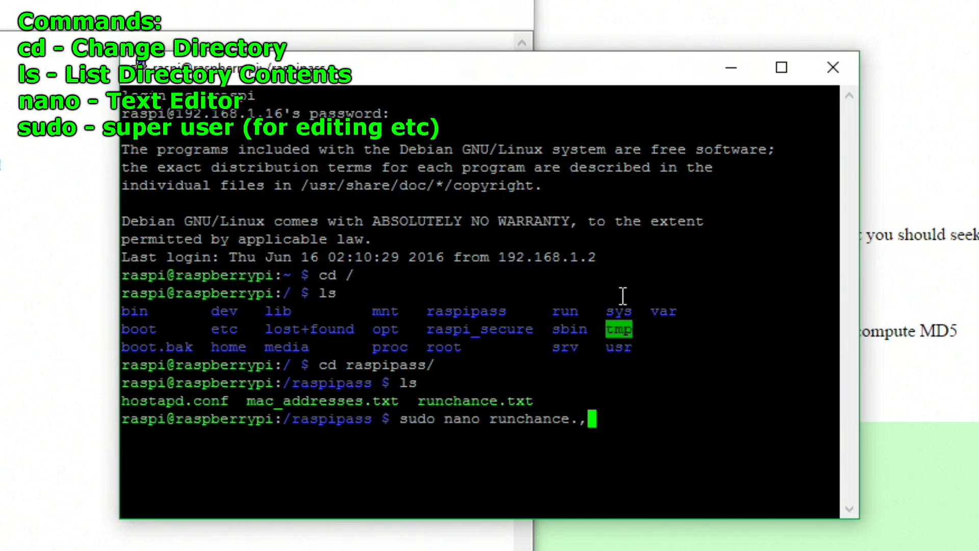
text(tt)
- Open runchance.txt in nano with sudo and uncomment the probability=20 line
key(BackSpace)
key(BackSpace)
text(t)
key(Return)
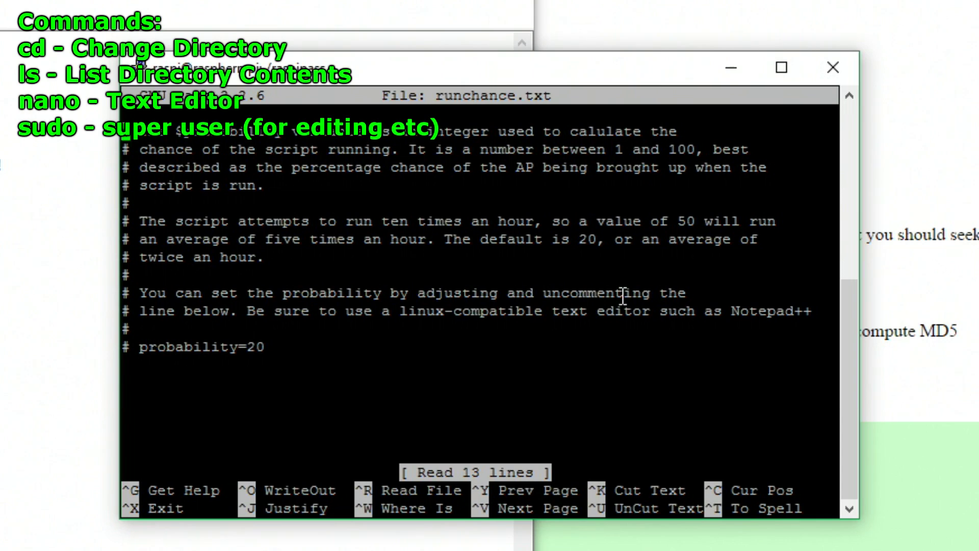
key(Down)
key(Down)
key(Down)
key(Down)
key(Down)
key(Down)
key(Down)
key(Down)
key(Down)
key(Down)
key(Down)
key(Right)
key(Right)
key(Right)
key(Right)
key(Right)
key(Right)
key(Right)
key(Right)
key(Right)
key(Right)
key(Right)
key(Right)
key(Right)
key(Right)
key(Left)
key(Left)
key(Left)
key(Left)
key(Left)
key(Left)
key(Left)
key(Left)
key(Left)
key(Left)
key(Left)
key(Left)
key(Right)
key(Right)
key(Right)
key(Right)
key(Right)
key(Right)
key(Right)
key(Right)
key(Right)
key(Right)
key(Left)
key(Left)
key(Left)
key(Left)
key(Left)
key(Left)
key(Left)
key(Left)
key(Left)
key(Left)
key(BackSpace)
key(BackSpace)
key(BackSpace)
key(Return)
- Change the probability value from 20 to 40
key(End)
key(BackSpace)
key(BackSpace)
key(Left)
key(ctrl+r)
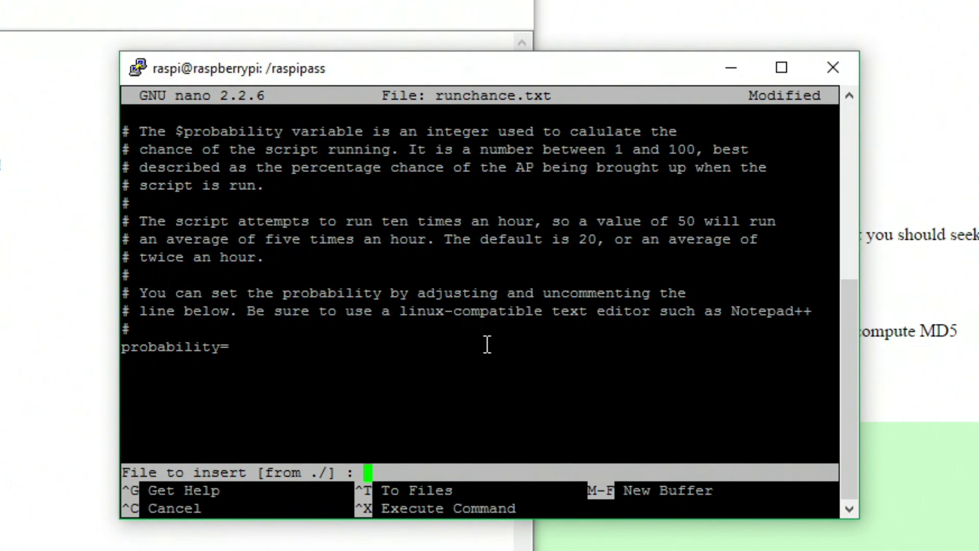
key(ctrl+c)
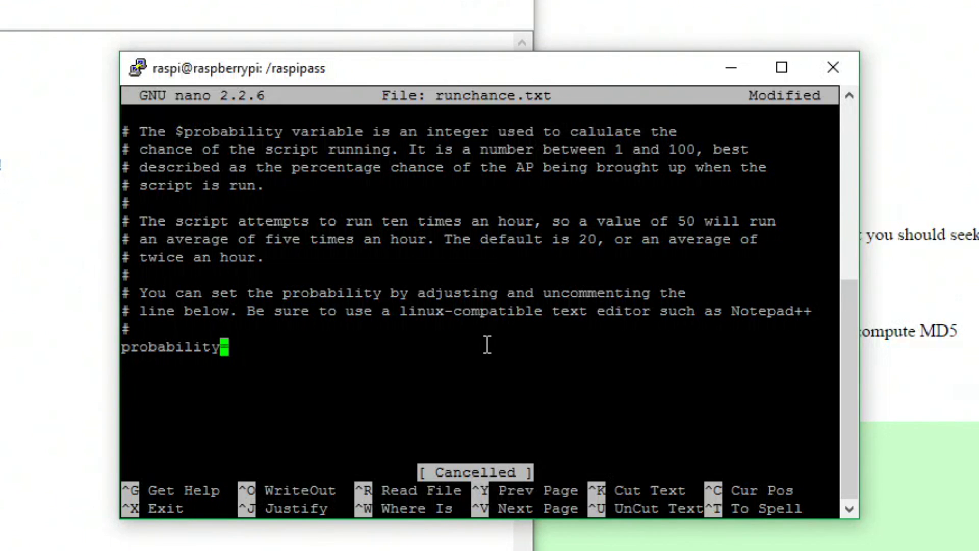
key(Right)
text(40)
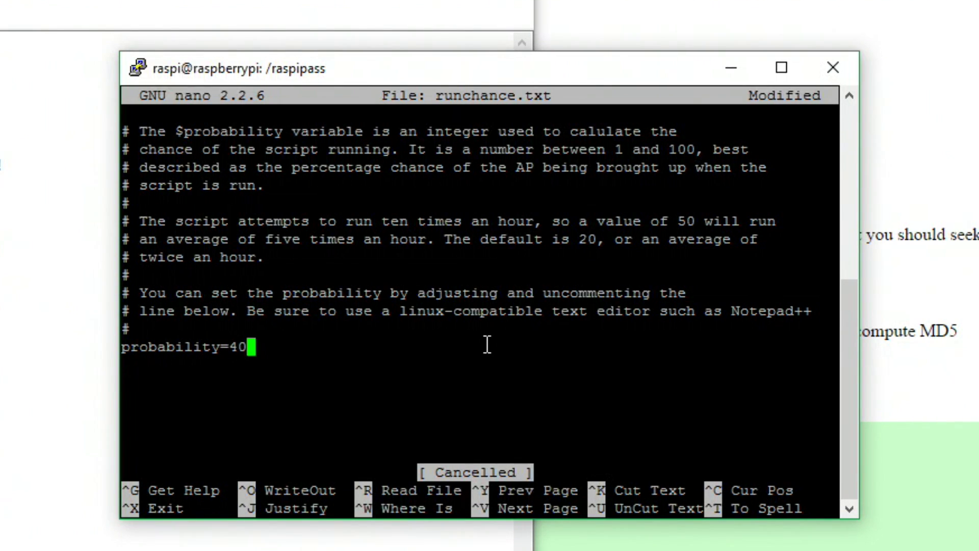
- Save runchance.txt, exit nano and list the raspipass files again
key(ctrl+x)
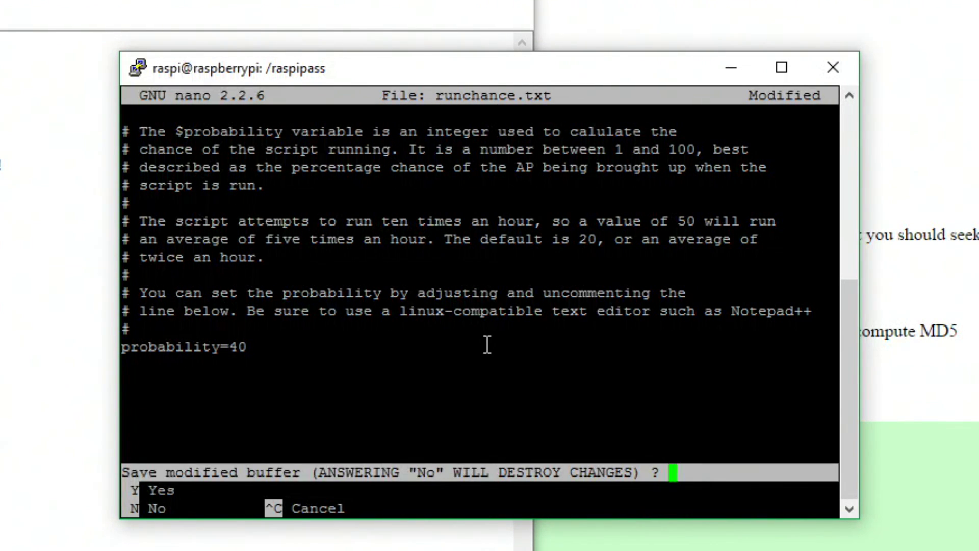
key(y)
key(Return)
text(ls)
key(Return)
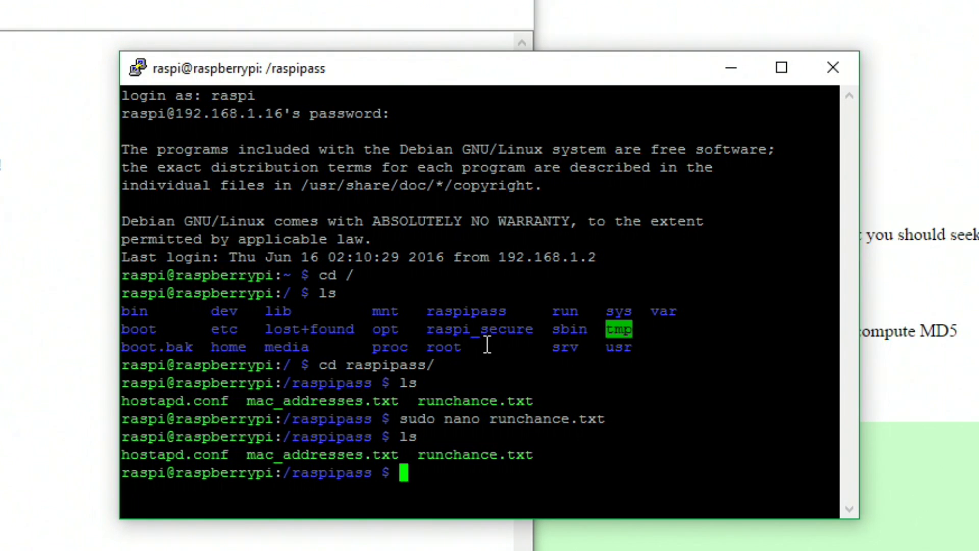
- Go up to the root directory and into /var/log, listing each folder's contents
text(cd ..)
key(Return)
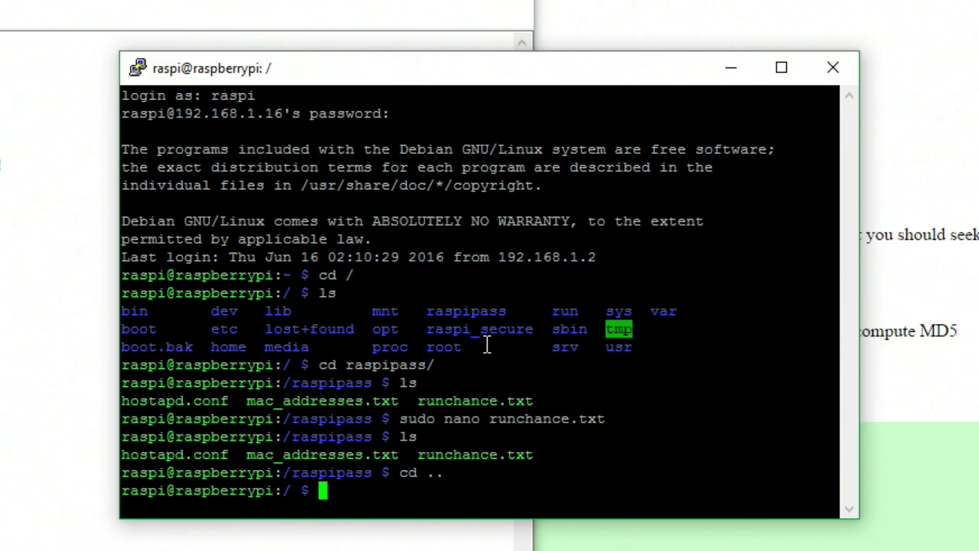
text(ls)
key(Return)
text(cd v)
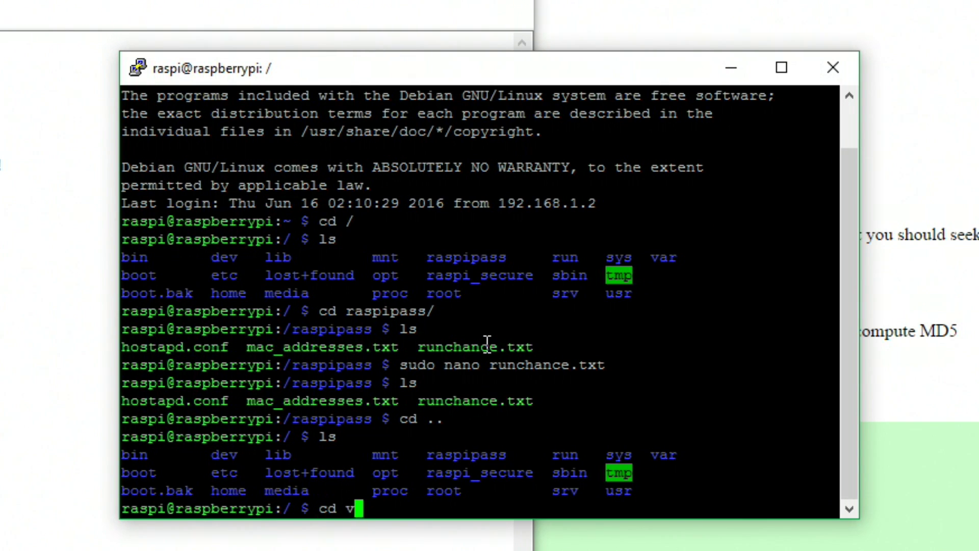
text(ar/log)
key(Return)
text(ls)
key(Return)
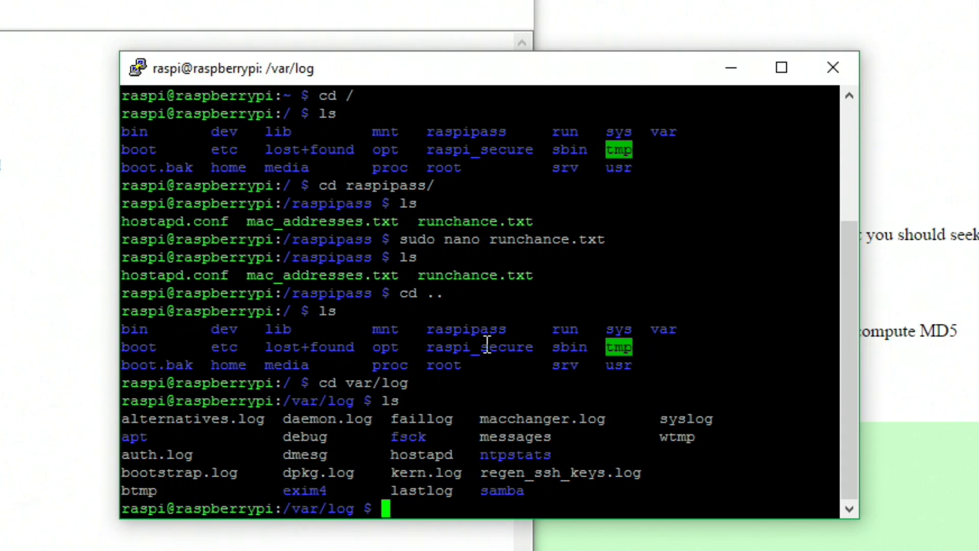
- Try opening the hostapd log with nano, then recall the command to fix the 'nando' typo
text(nand)
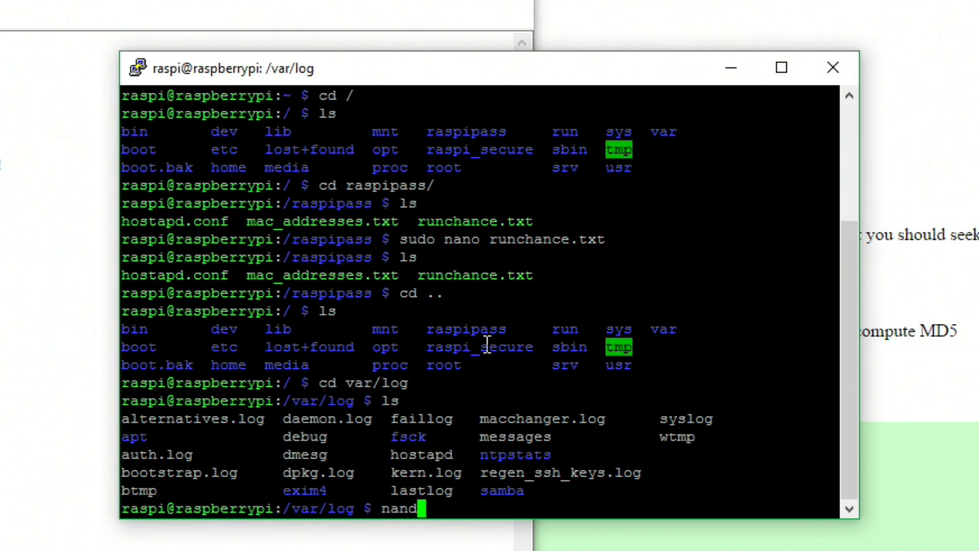
text(o hostadp)
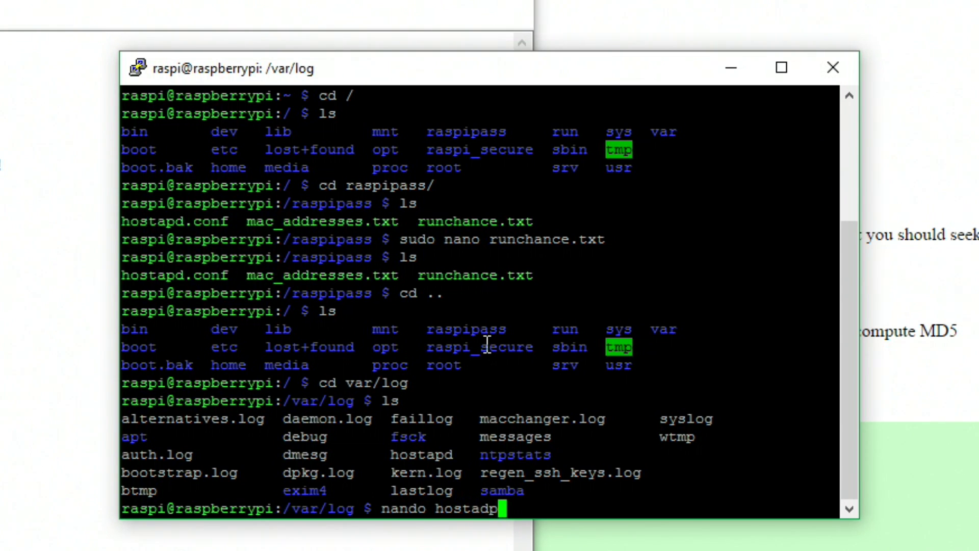
key(BackSpace)
key(BackSpace)
text(pd)
key(BackSpace)
key(BackSpace)
text(dpd)
key(Return)
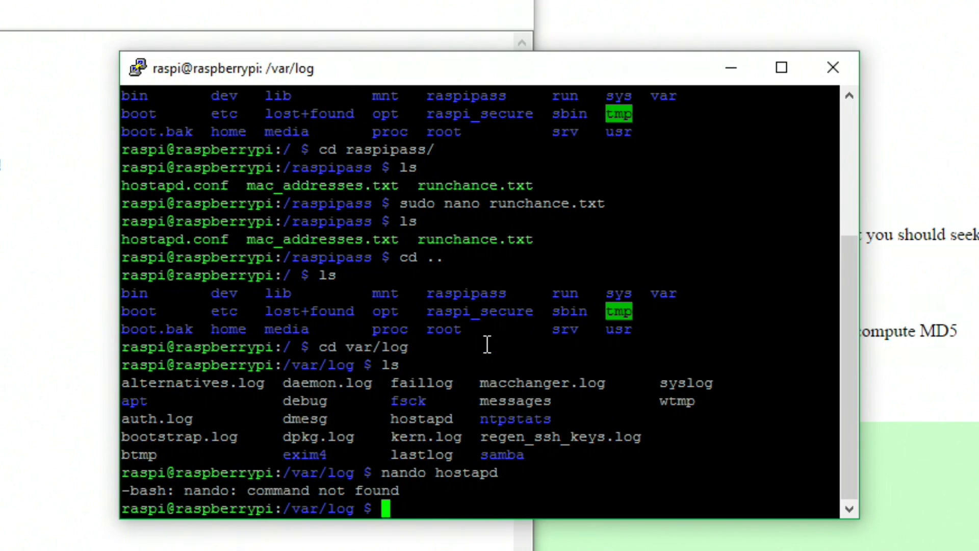
key(Up)
key(Left)
key(Left)
key(Left)
key(Left)
key(Left)
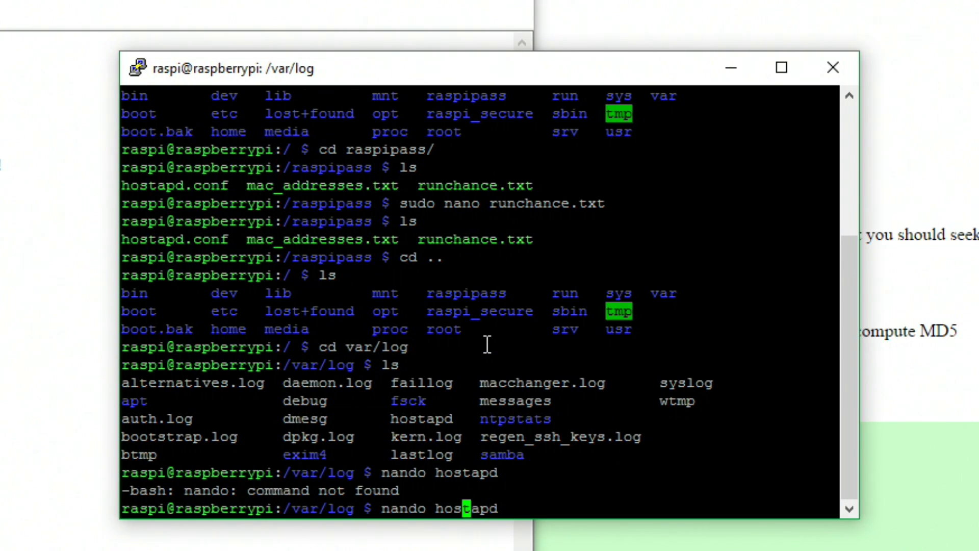
key(Left)
key(Left)
key(Left)
key(Left)
- Open the hostapd log in nano and read through its probability entries
key(BackSpace)
key(Return)
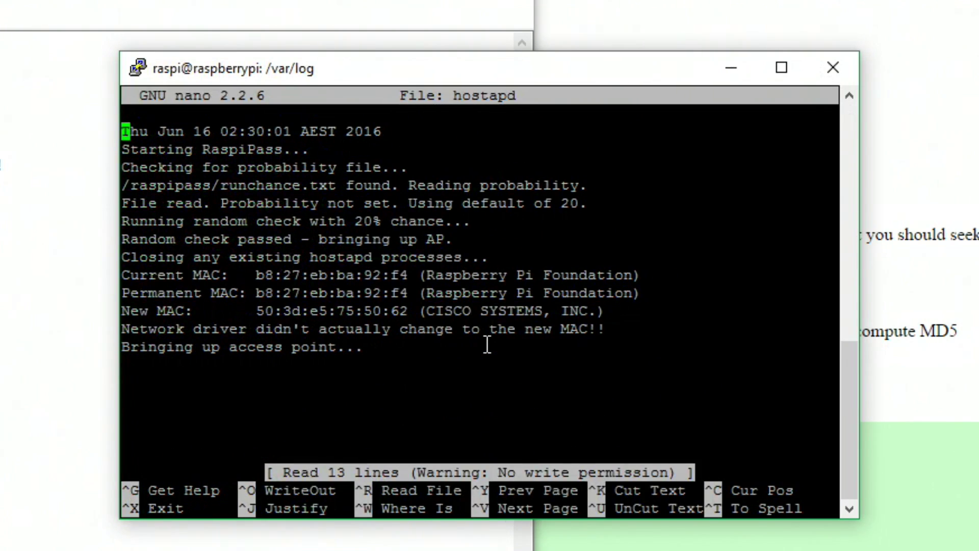
key(Down)
key(Down)
key(Down)
key(Down)
key(Down)
key(Down)
key(Down)
key(Down)
key(Down)
key(Down)
key(Down)
key(Down)
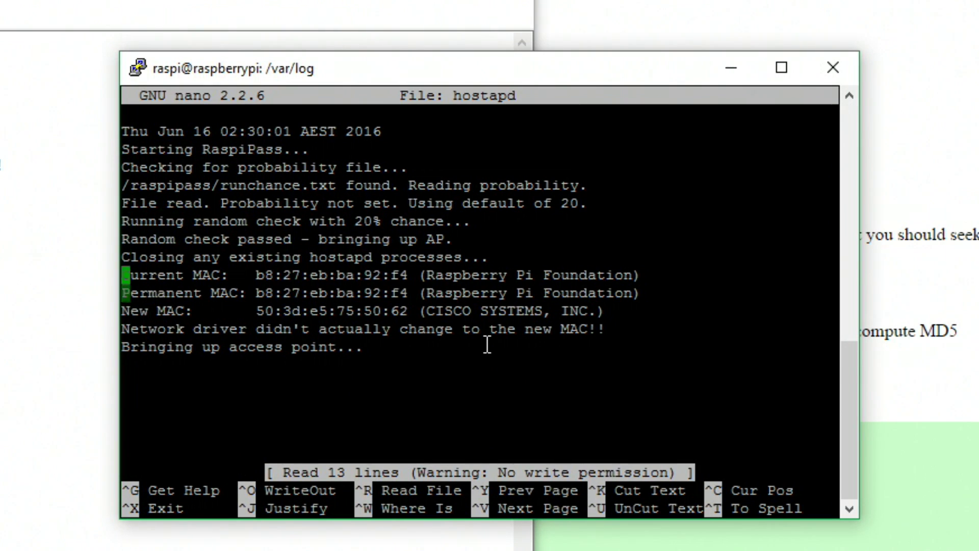
key(Up)
key(Up)
key(Up)
key(Up)
key(Up)
key(Up)
key(Up)
key(Up)
key(Up)
key(Up)
key(Up)
key(Up)
key(Down)
key(Down)
key(Right)
key(Right)
key(Right)
key(Right)
key(Right)
key(Right)
key(Right)
key(Right)
key(Right)
key(Right)
key(Right)
key(Right)
key(Right)
key(Right)
key(Right)
key(Right)
key(Right)
key(Down)
key(Down)
key(Down)
key(Up)
key(Right)
- Close nano and reopen the hostapd log to see the latest 40% probability run
key(Up)
key(ctrl+x)
key(Up)
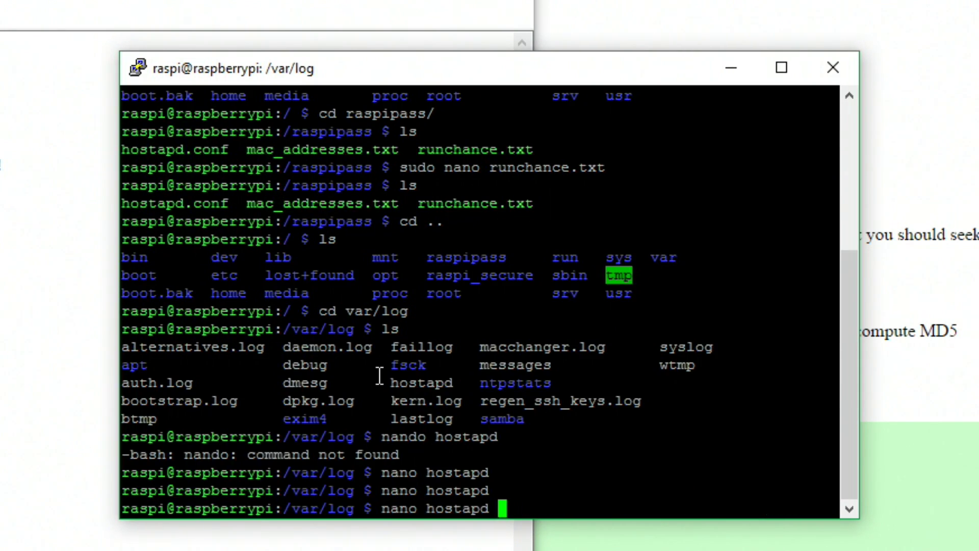
key(Return)
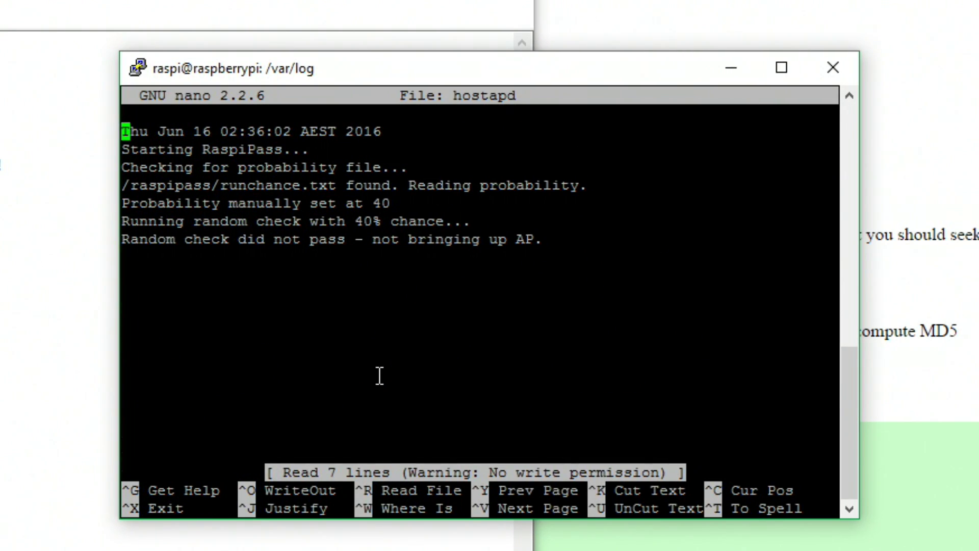